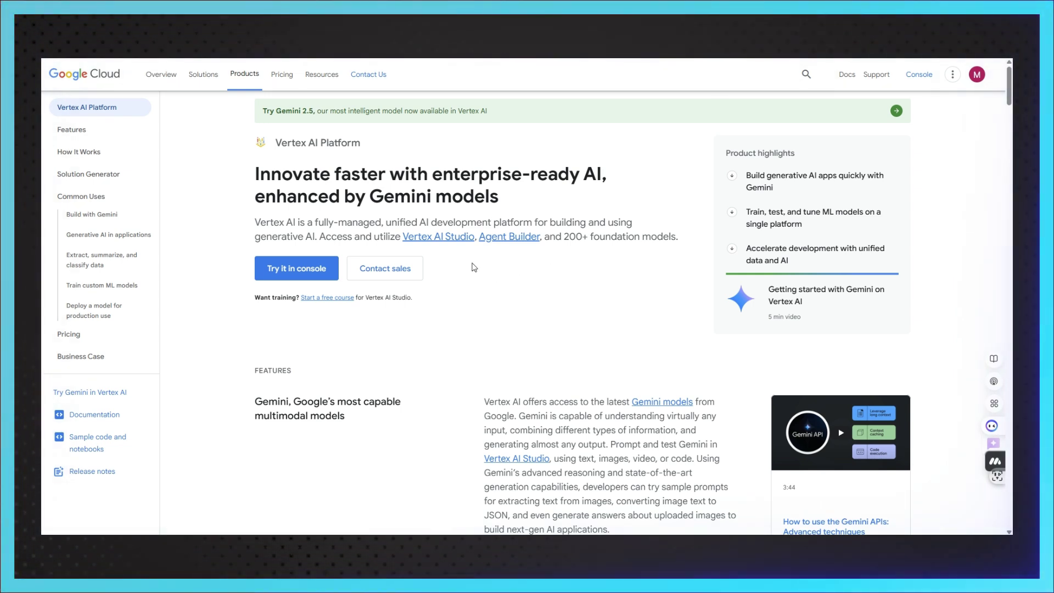
Review the Vertex AI pricing page, including the AutoML model rates, and open the Generative AI on Vertex AI pricing page
scroll(471, 292, "down", 1)
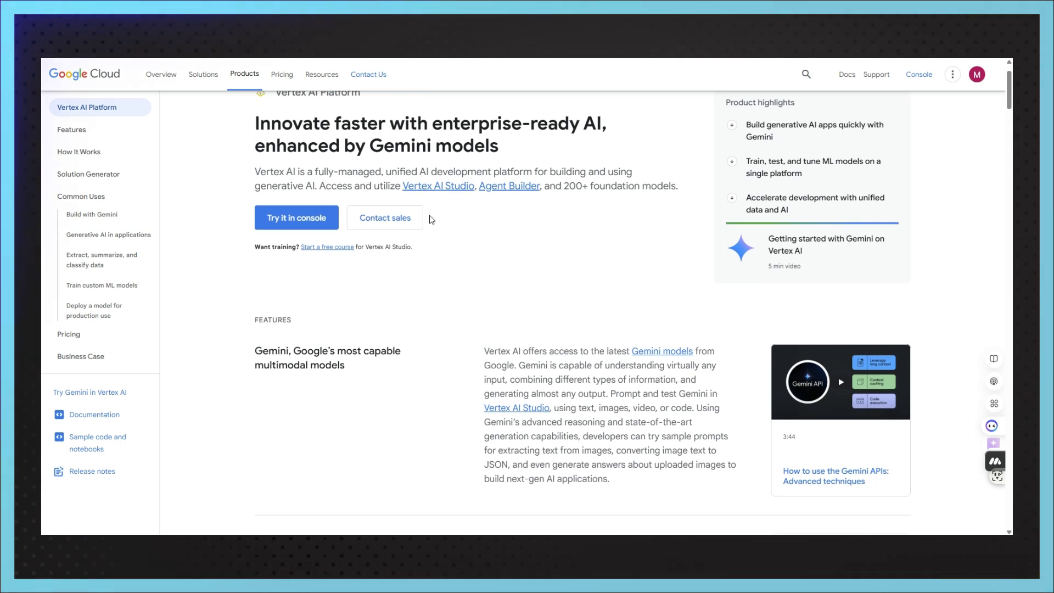
scroll(453, 255, "up", 1)
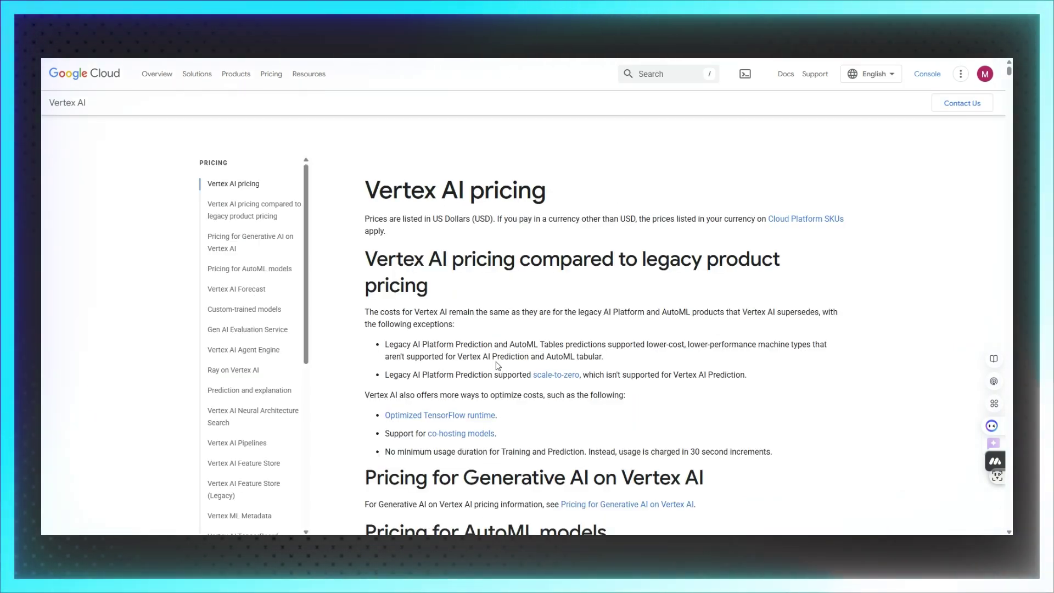
scroll(510, 310, "down", 7)
scroll(522, 348, "down", 3)
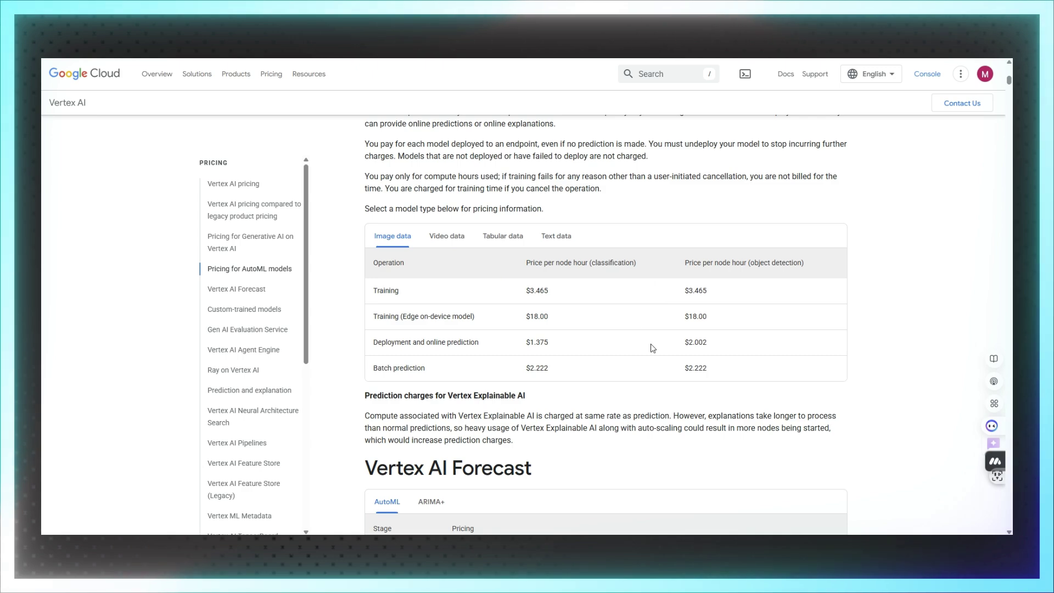
scroll(714, 299, "down", 1)
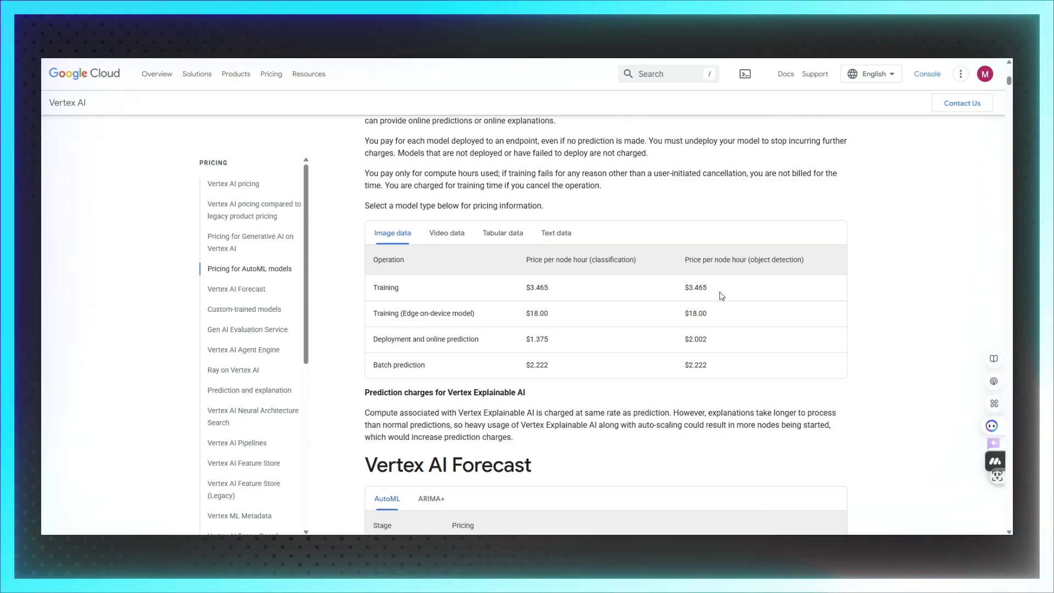
scroll(712, 313, "up", 8)
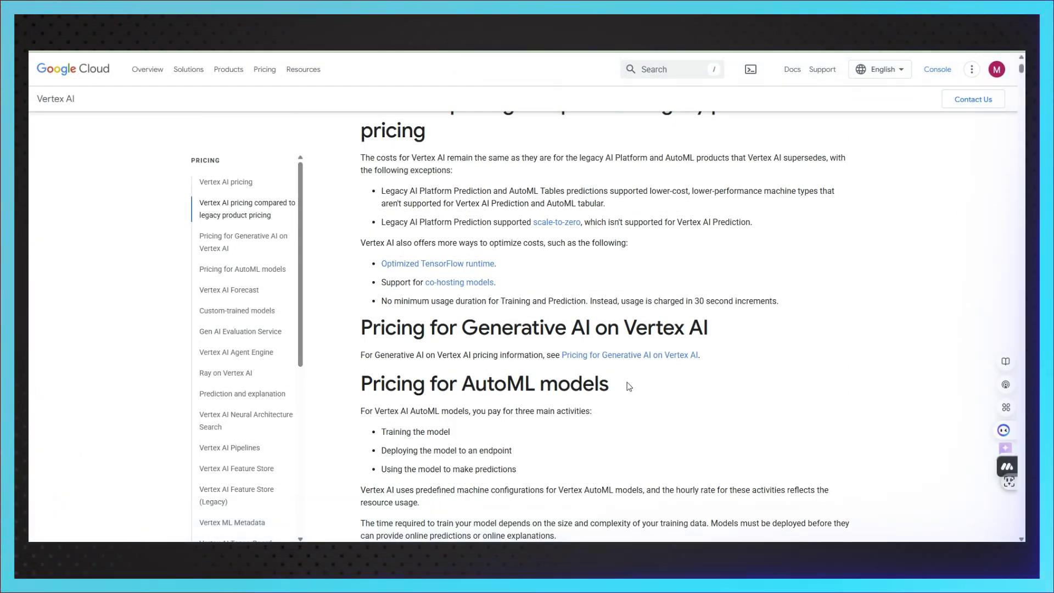
scroll(619, 383, "down", 2)
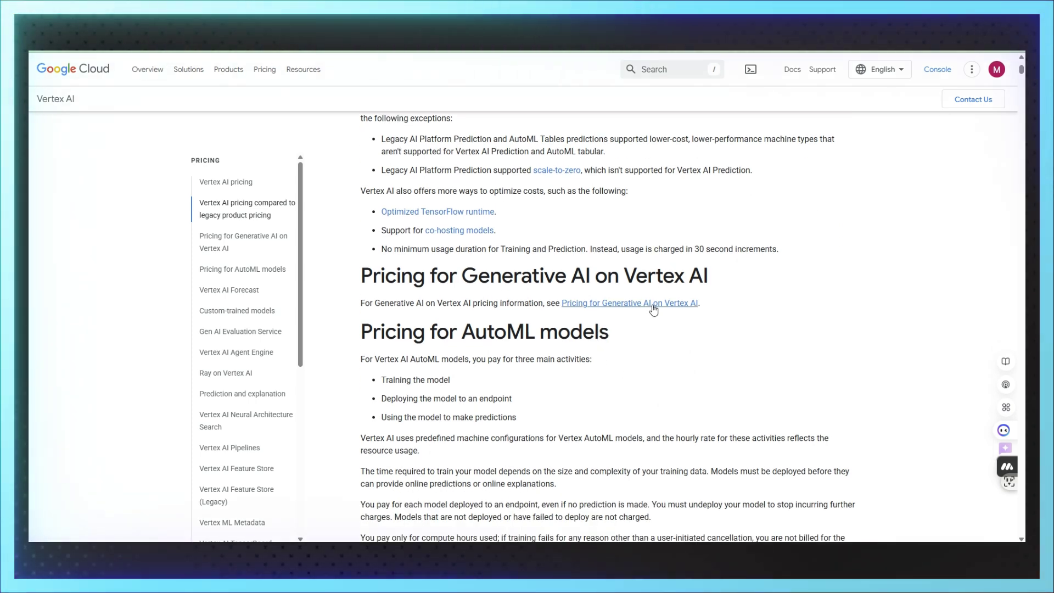
scroll(609, 341, "up", 4)
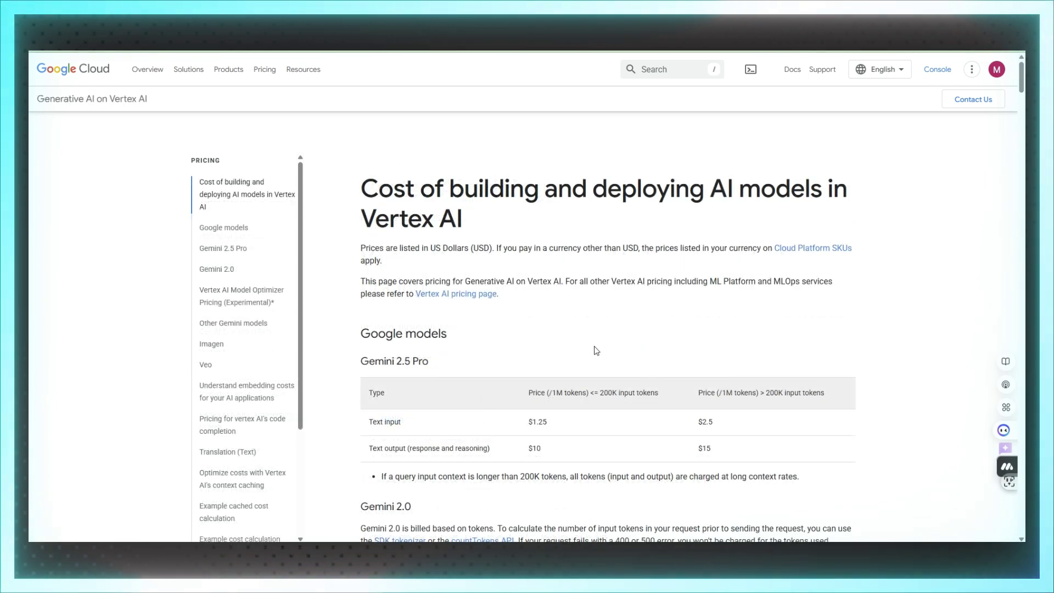
Examine the prices for Gemini 2.0, the Vertex AI Model Optimizer and the other Gemini models
scroll(593, 346, "down", 6)
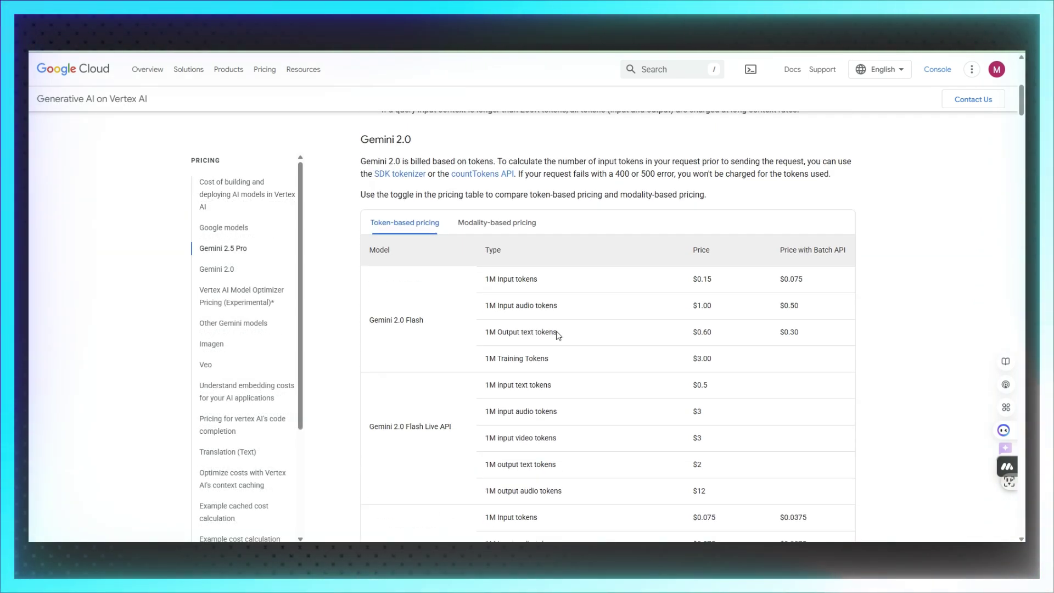
scroll(558, 336, "up", 1)
scroll(549, 335, "down", 1)
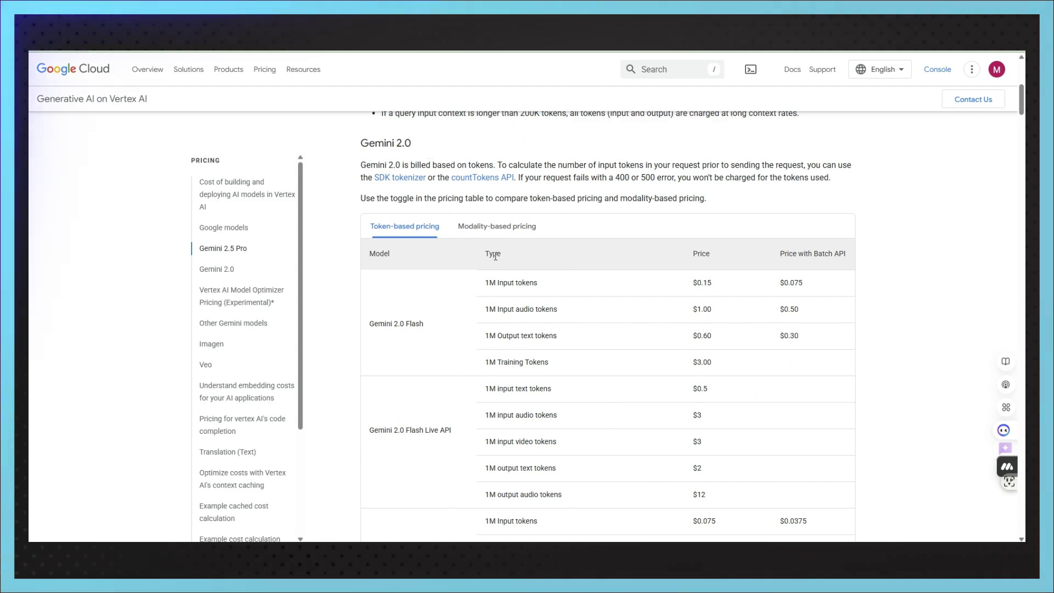
scroll(518, 217, "down", 2)
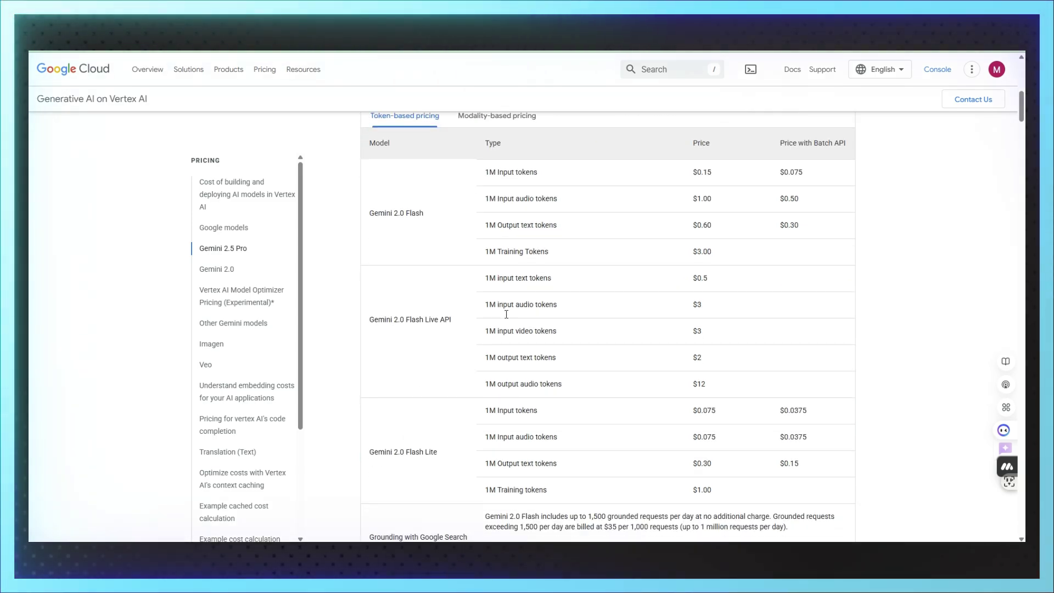
scroll(504, 301, "down", 15)
scroll(488, 278, "down", 4)
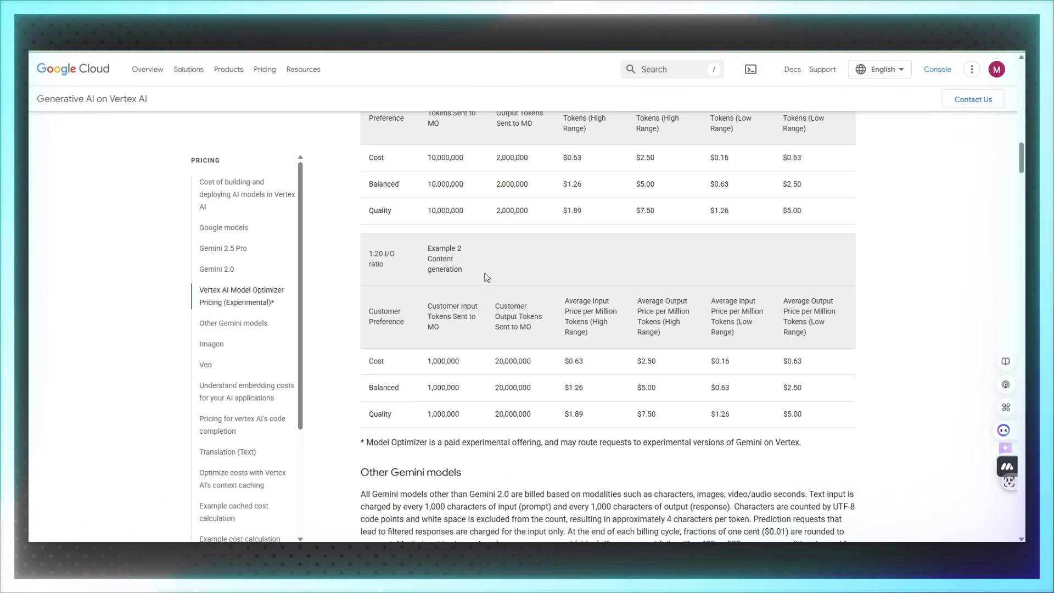
scroll(486, 278, "down", 8)
scroll(486, 277, "down", 15)
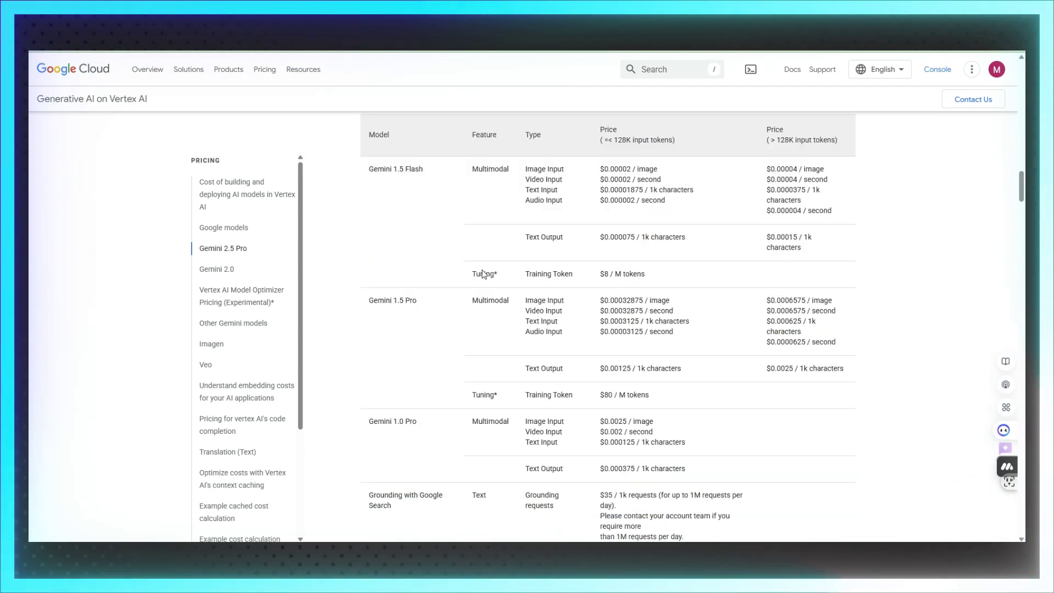
Examine the Imagen image generation prices, the Veo 2 video generation price and the embedding costs
scroll(346, 305, "up", 5)
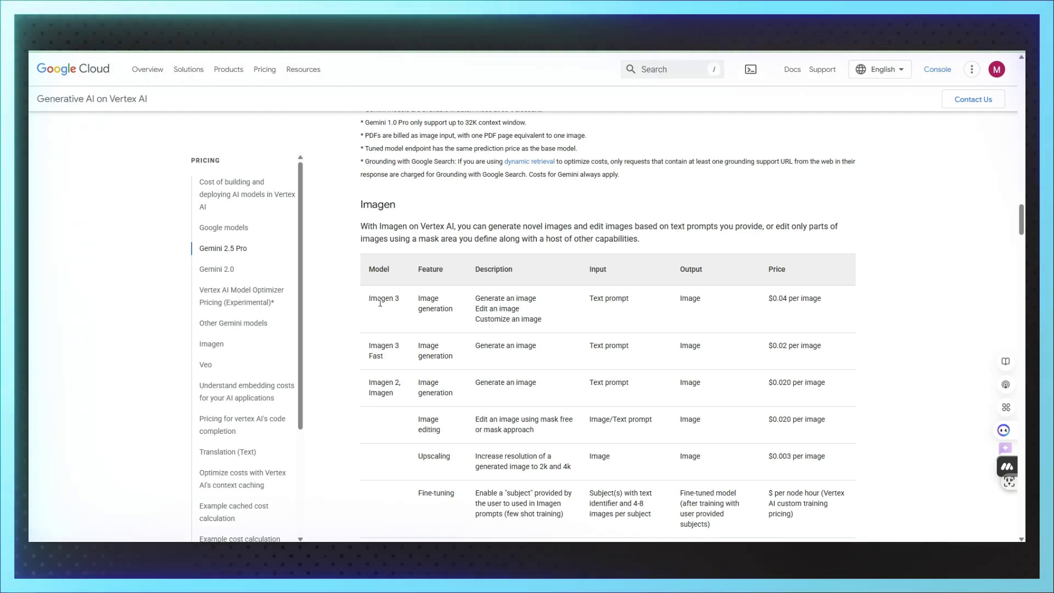
scroll(384, 305, "down", 1)
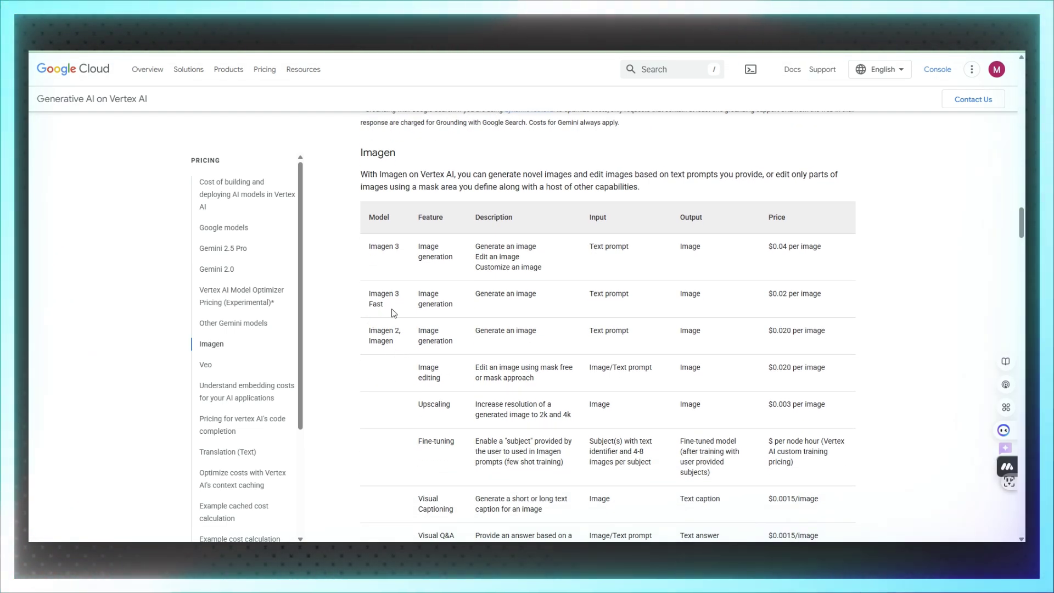
scroll(379, 363, "down", 1)
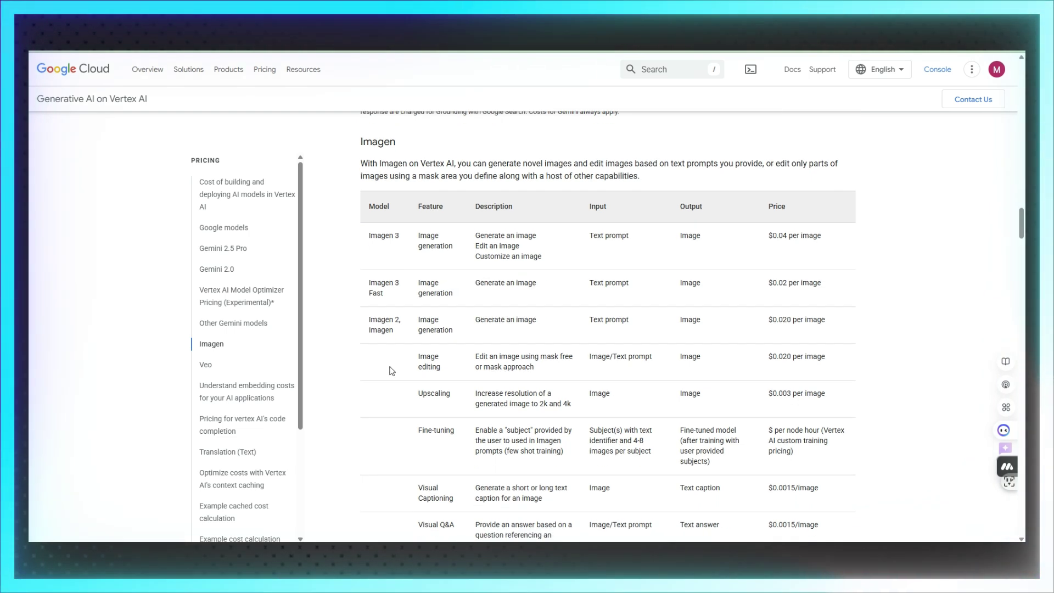
scroll(392, 371, "down", 1)
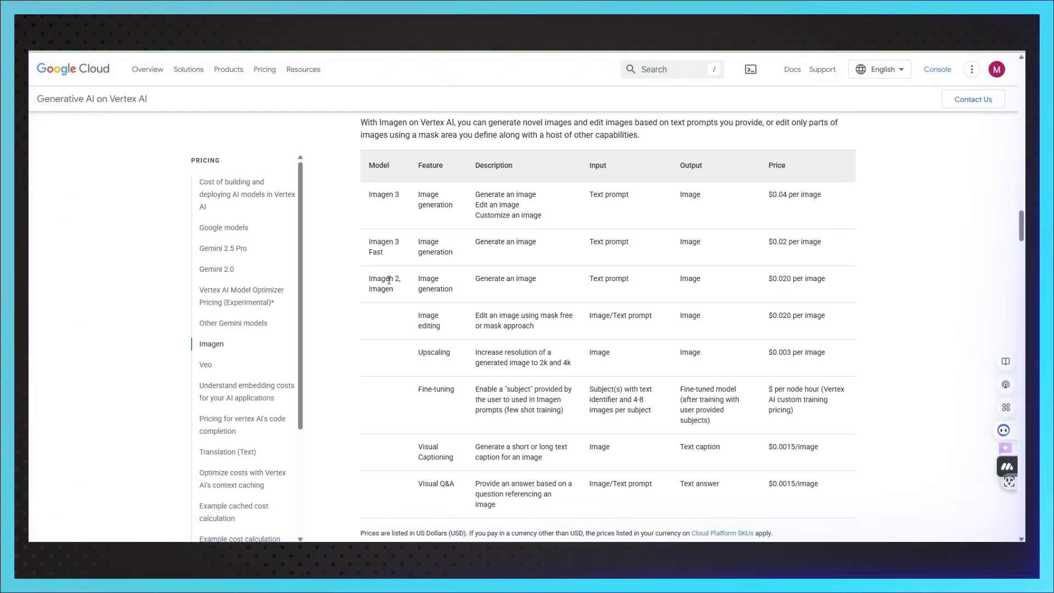
scroll(376, 303, "down", 5)
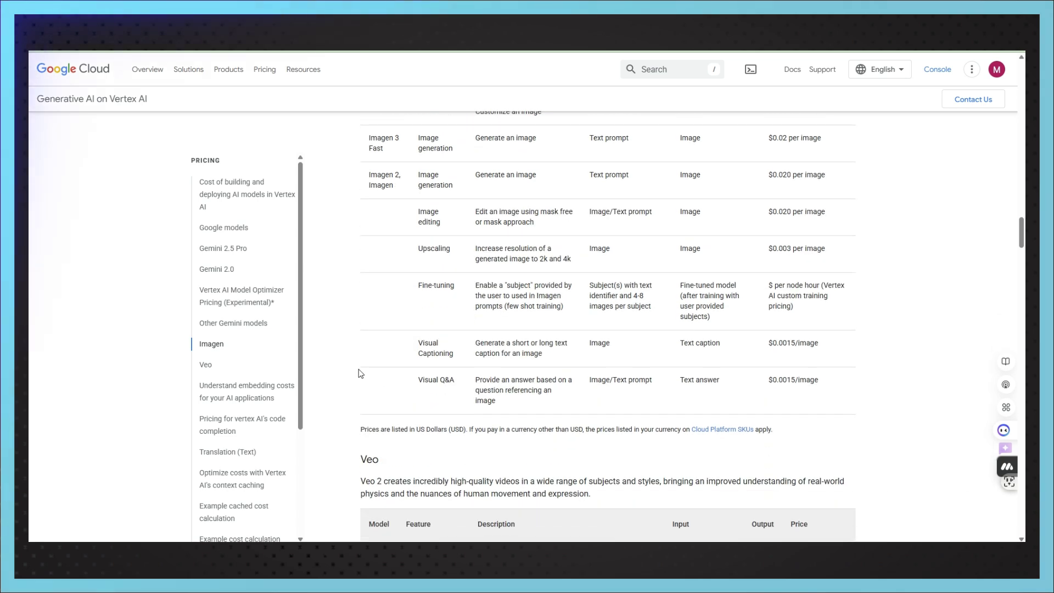
scroll(384, 378, "down", 1)
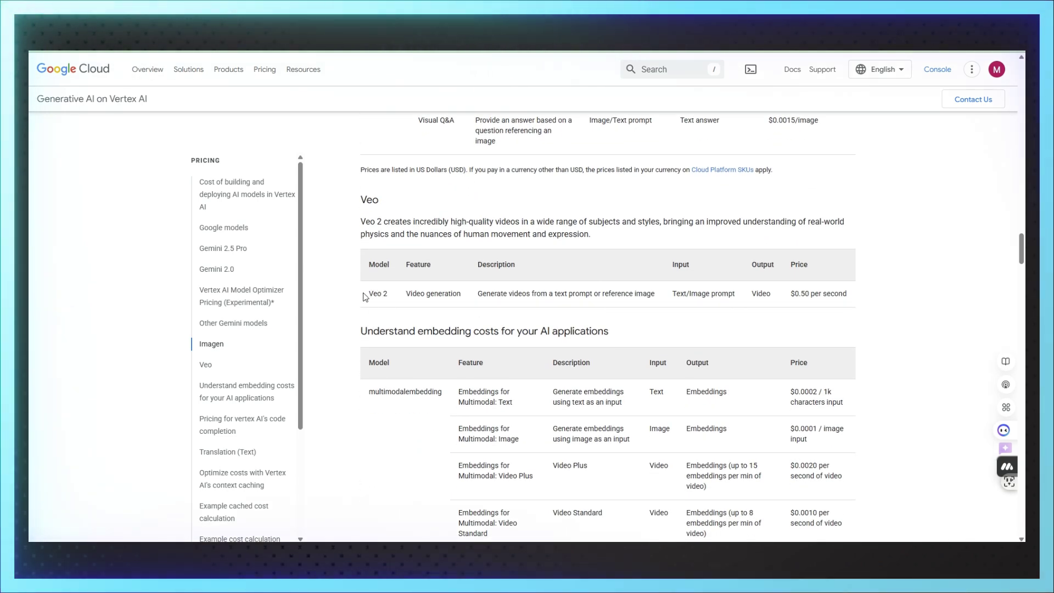
left_click_drag(364, 296, 871, 301)
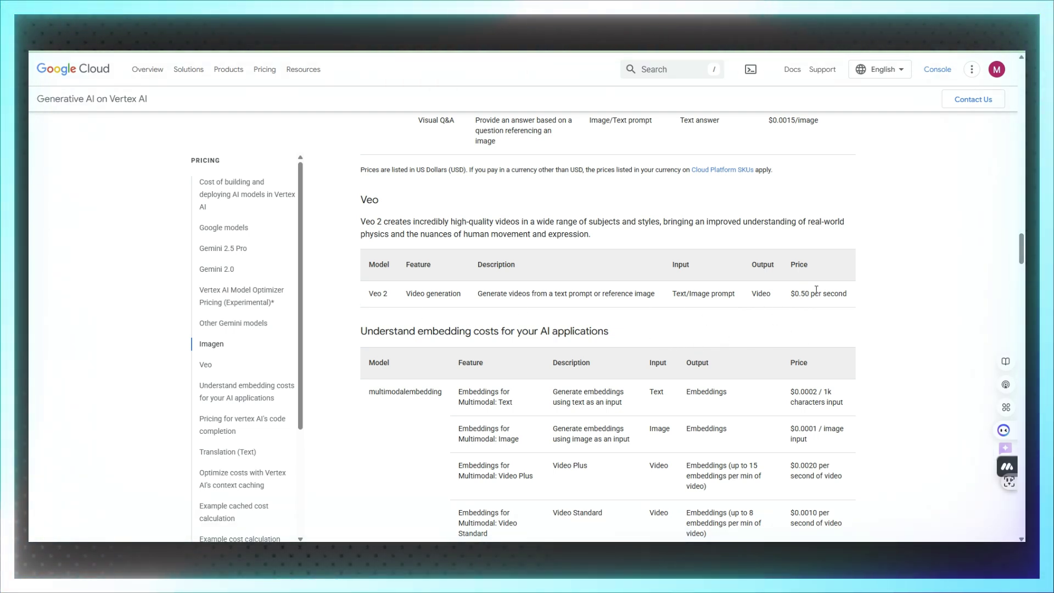
scroll(812, 296, "down", 2)
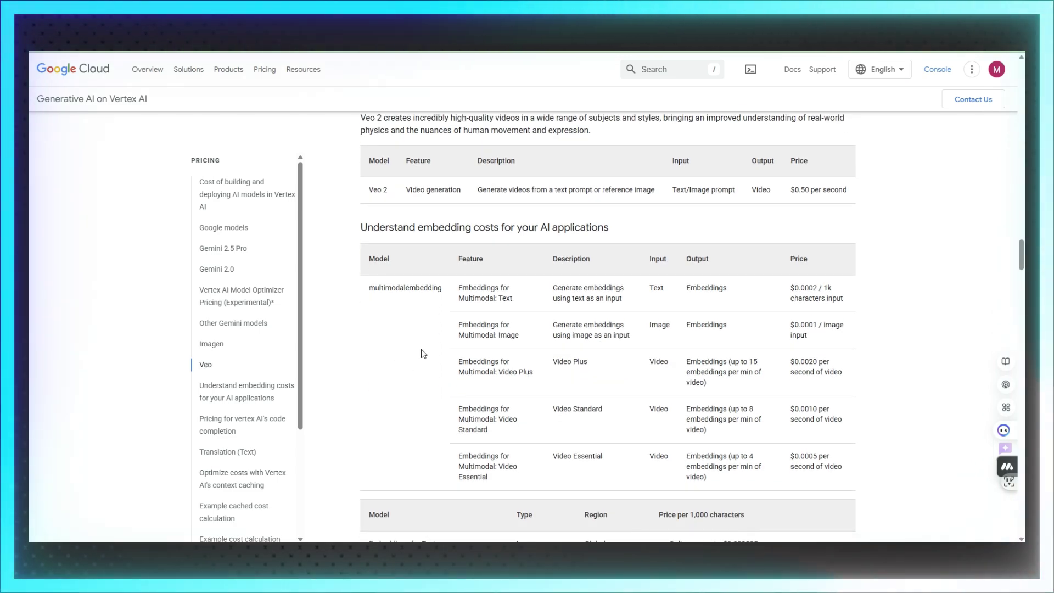
scroll(423, 354, "down", 3)
scroll(492, 343, "up", 10)
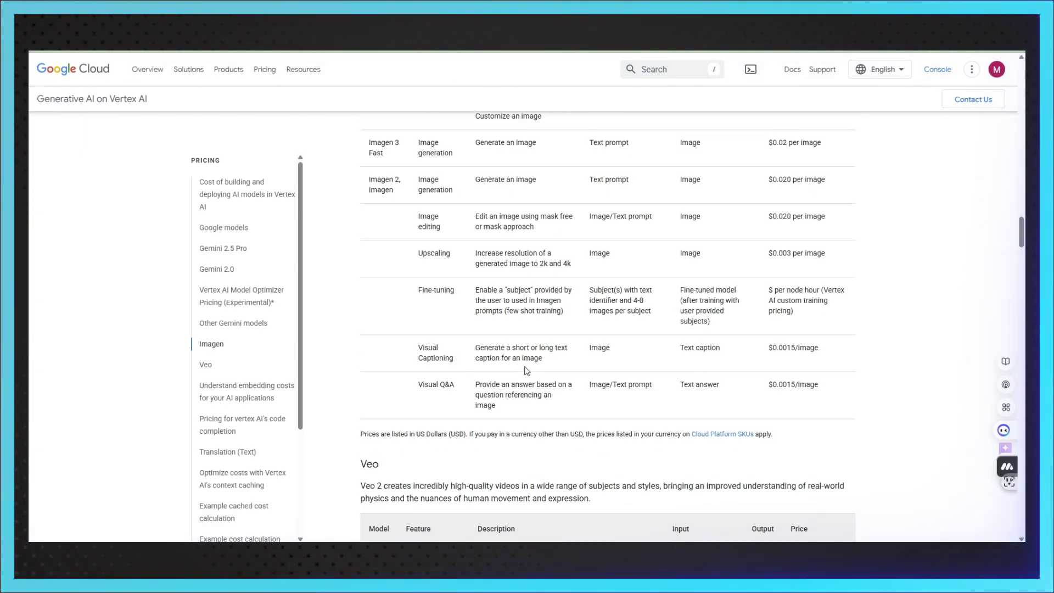
scroll(800, 366, "down", 5)
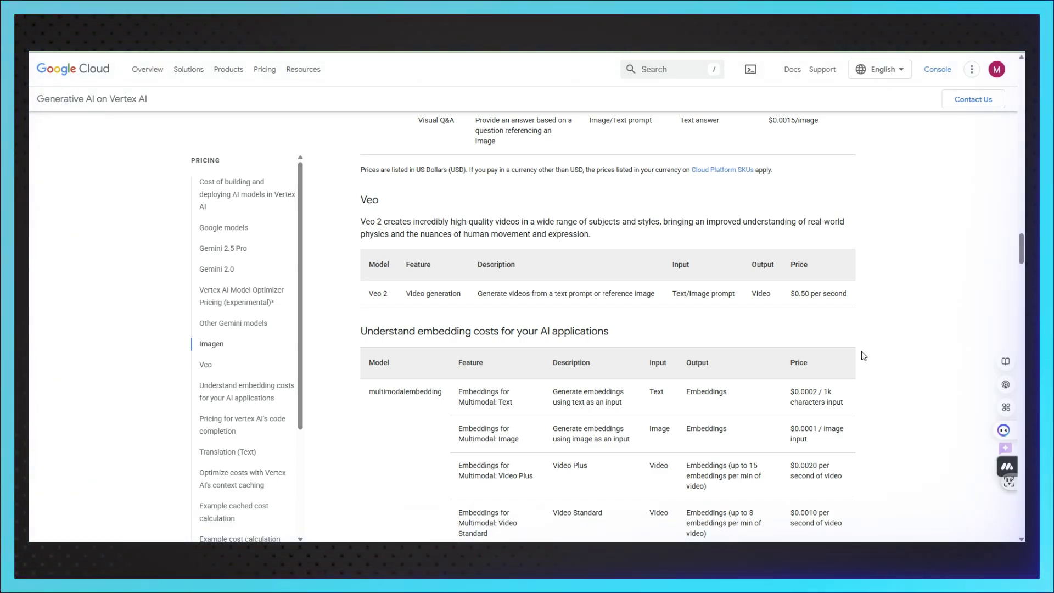
Go back over the Gemini 2.5 Pro and Gemini 2.0 pricing tables near the start of the page
scroll(864, 356, "up", 15)
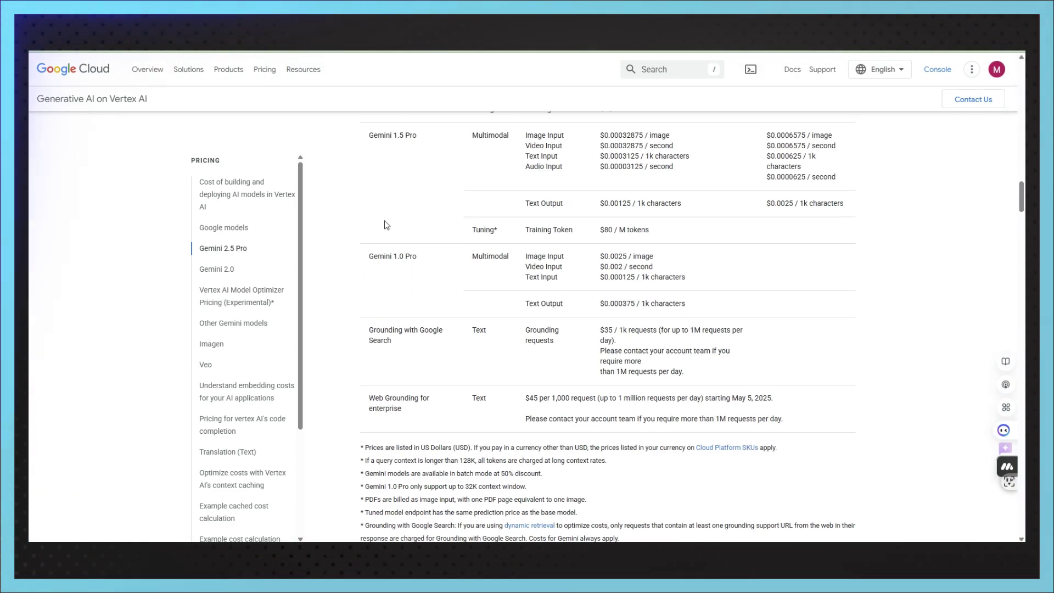
scroll(384, 245, "up", 15)
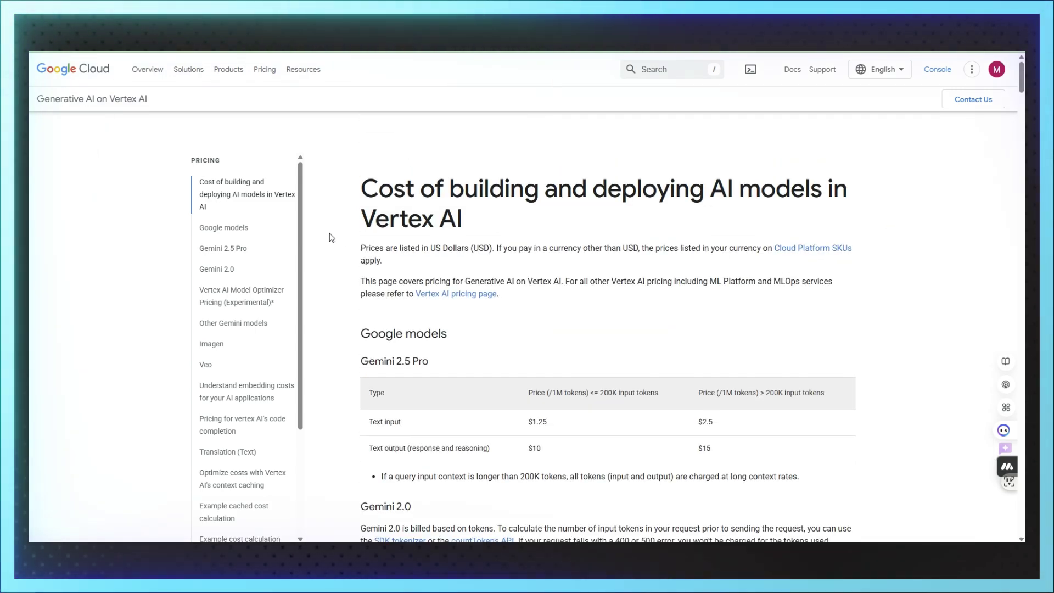
scroll(333, 218, "down", 4)
scroll(332, 218, "down", 1)
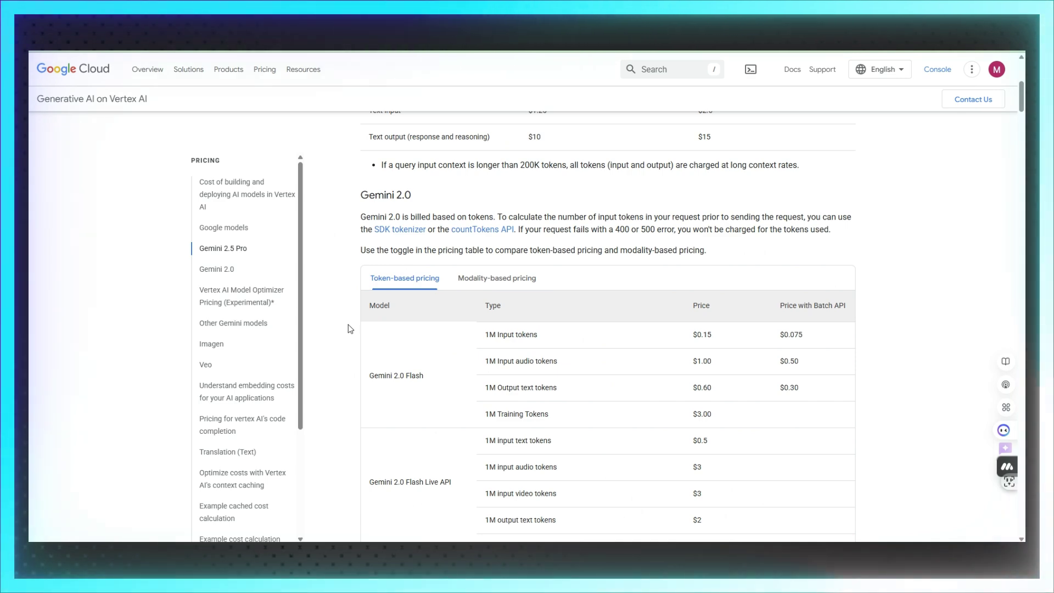
scroll(489, 282, "up", 5)
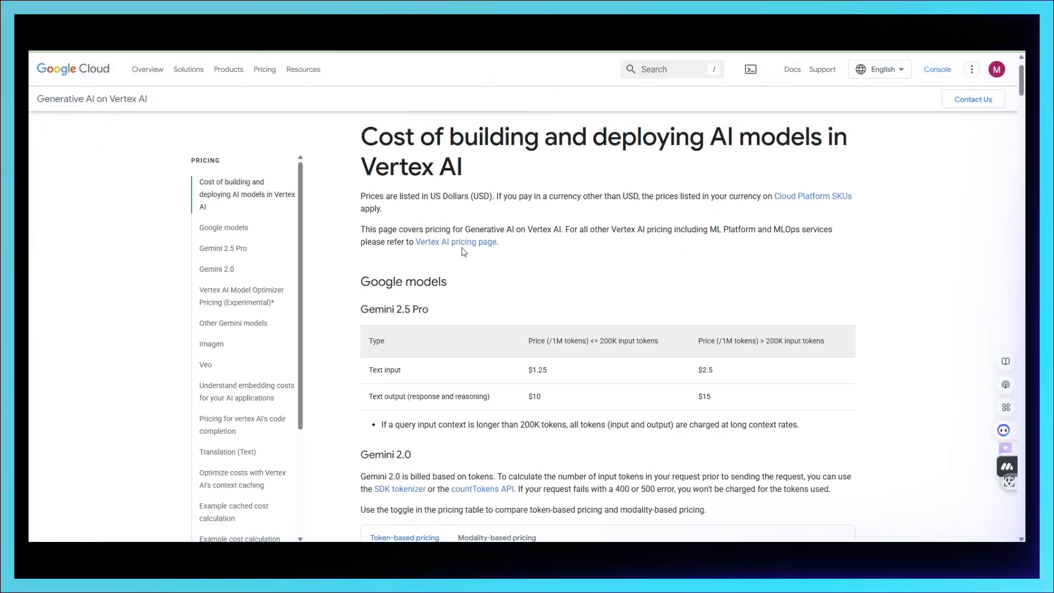
scroll(438, 268, "up", 1)
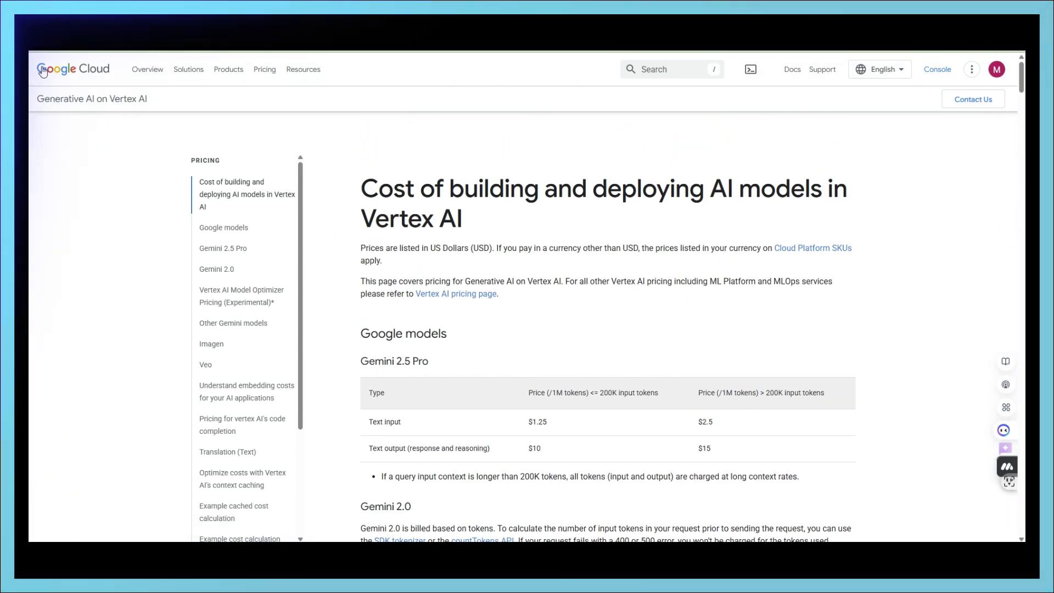
Return to the Vertex AI Platform page and enter its console to open Media Studio
key("alt+Left")
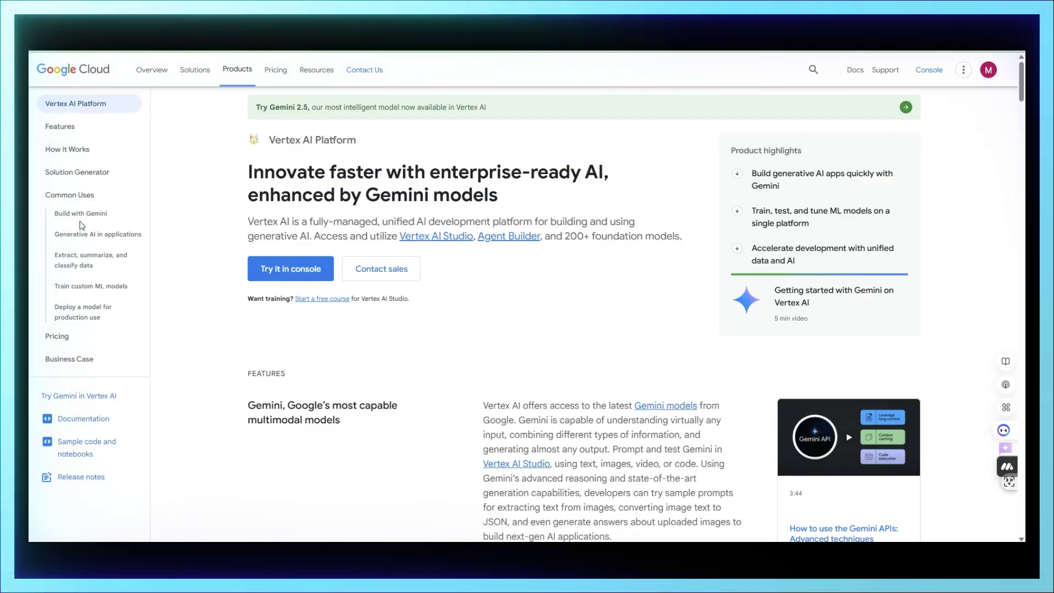
left_click(305, 278)
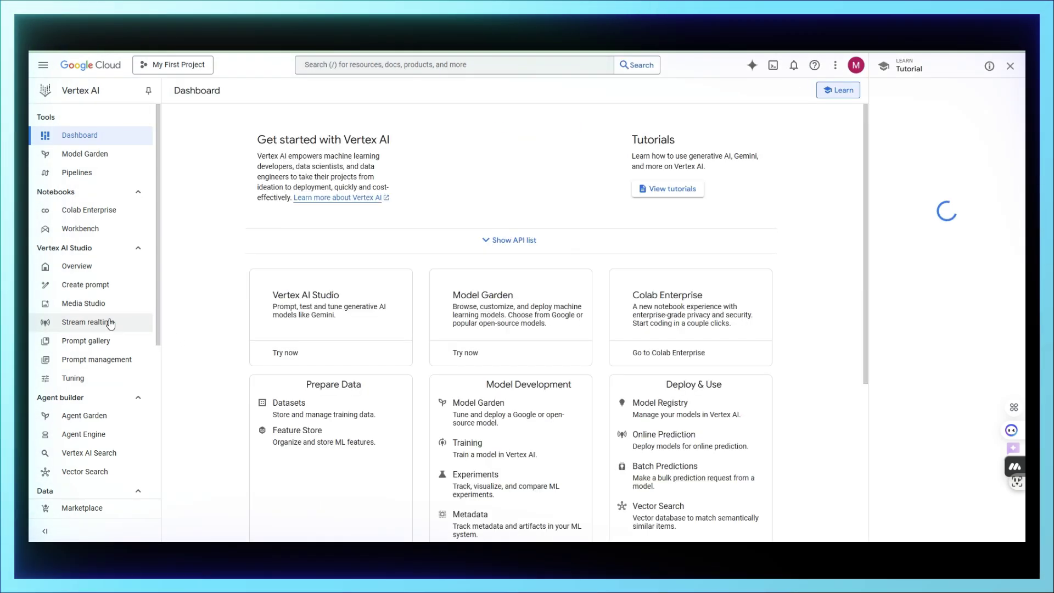
left_click(88, 303)
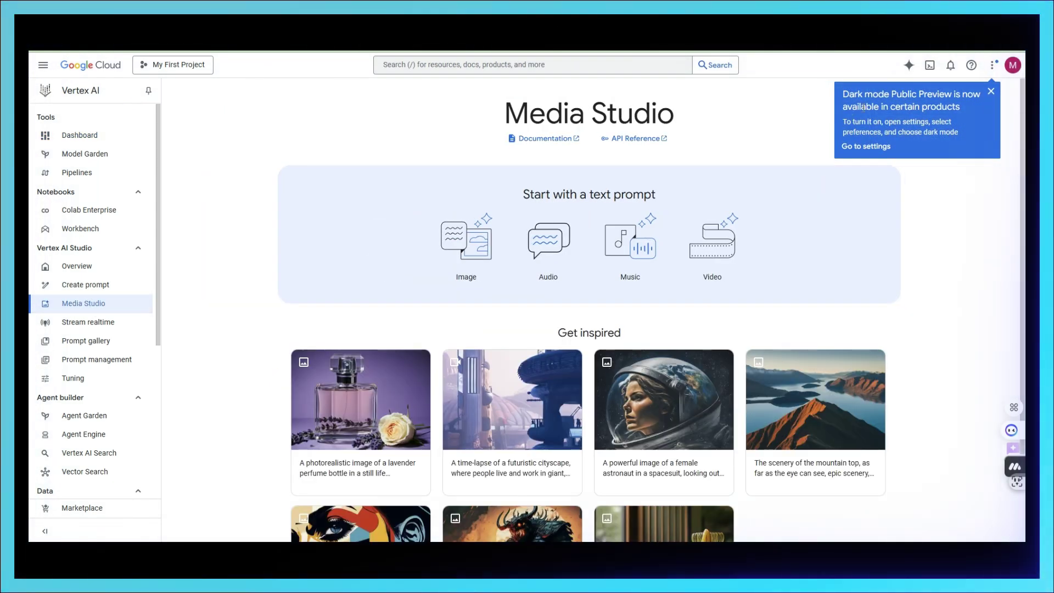
Set the console's color theme to Dark and save the preference
left_click(870, 151)
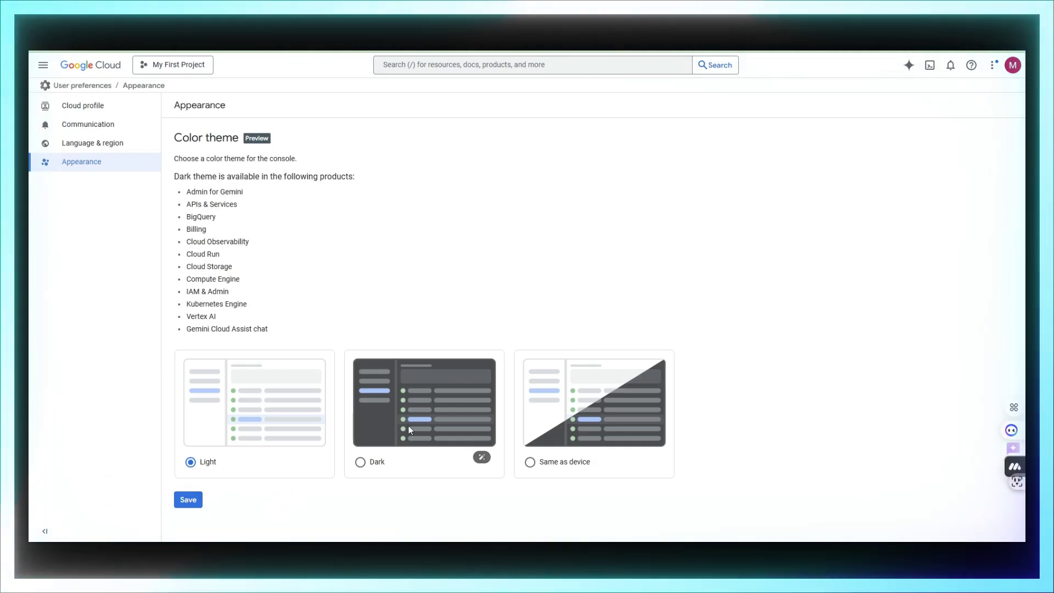
left_click(361, 470)
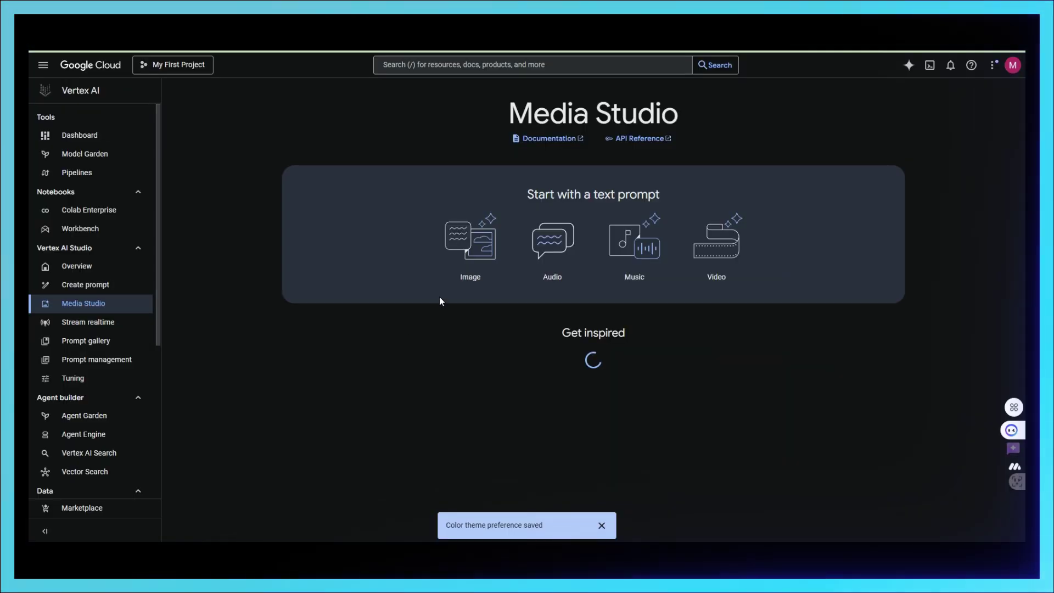
Start an image generation from a text prompt in Media Studio
scroll(709, 298, "down", 1)
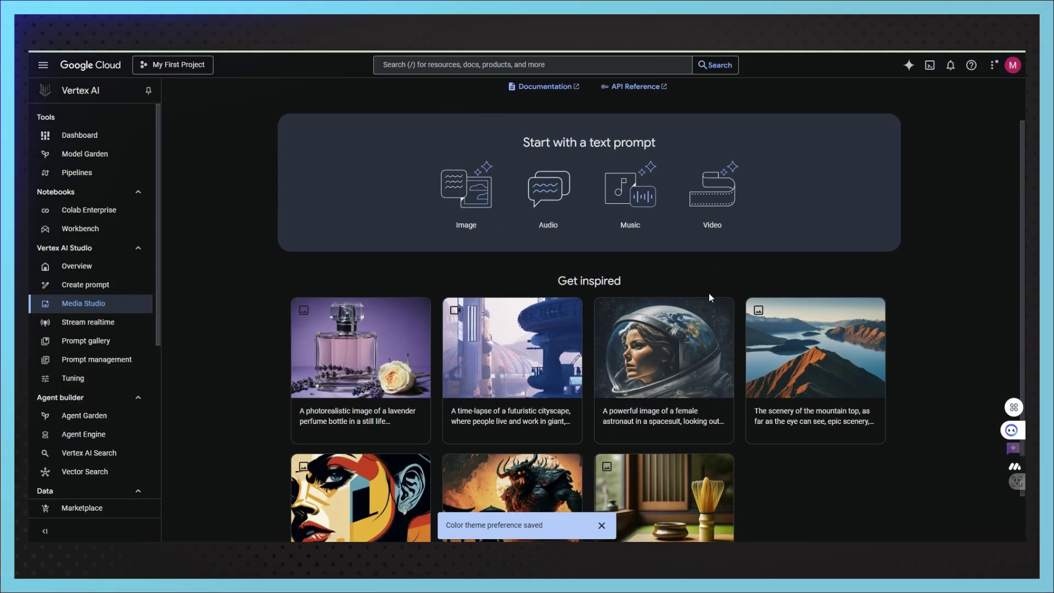
scroll(709, 298, "up", 1)
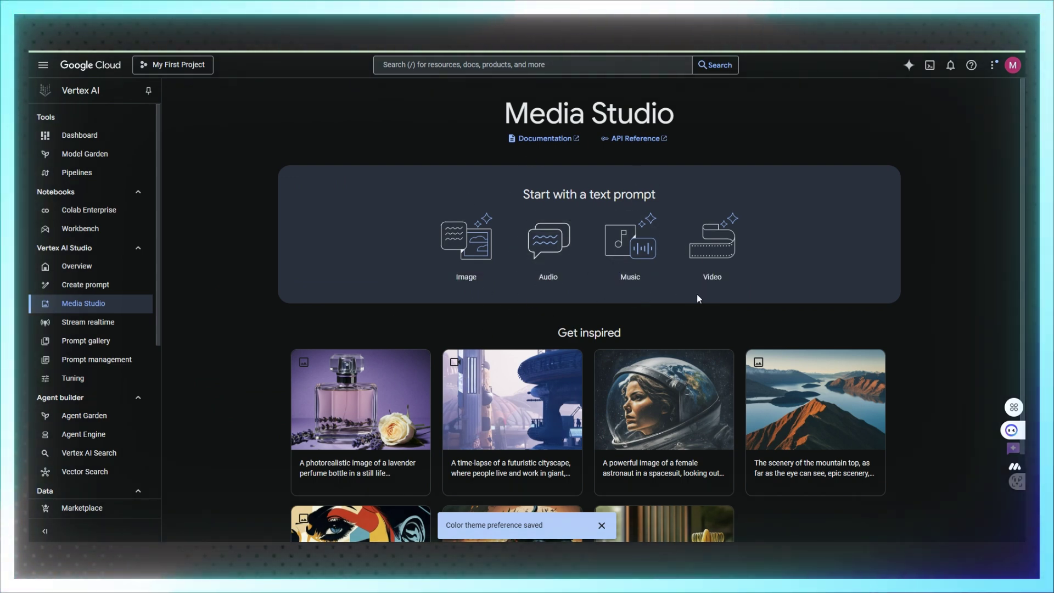
left_click(474, 254)
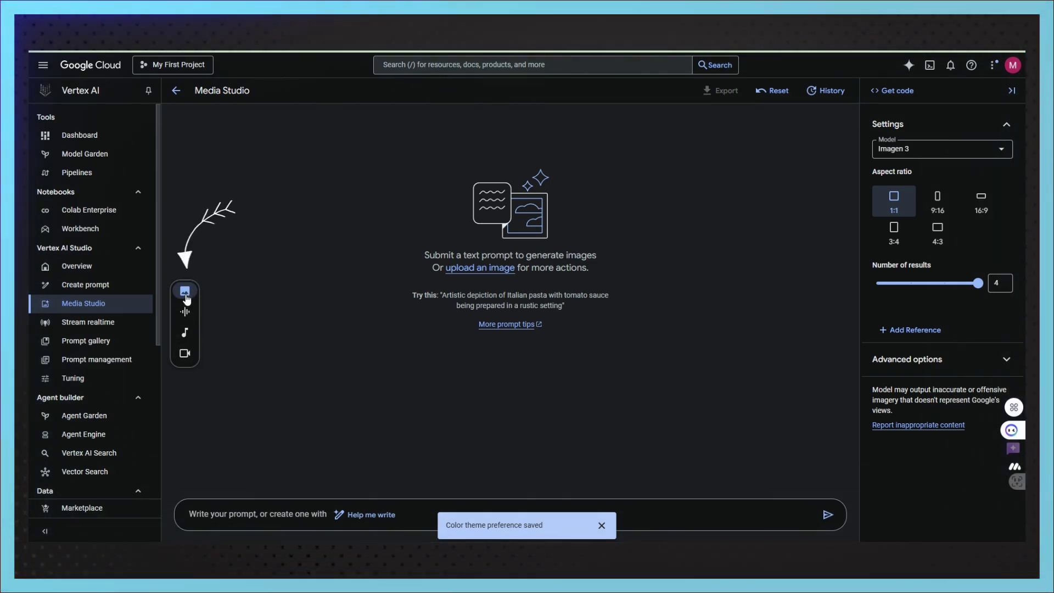
Look through Media Studio's speech, music and video generation modes, ending back in the image mode
left_click(186, 314)
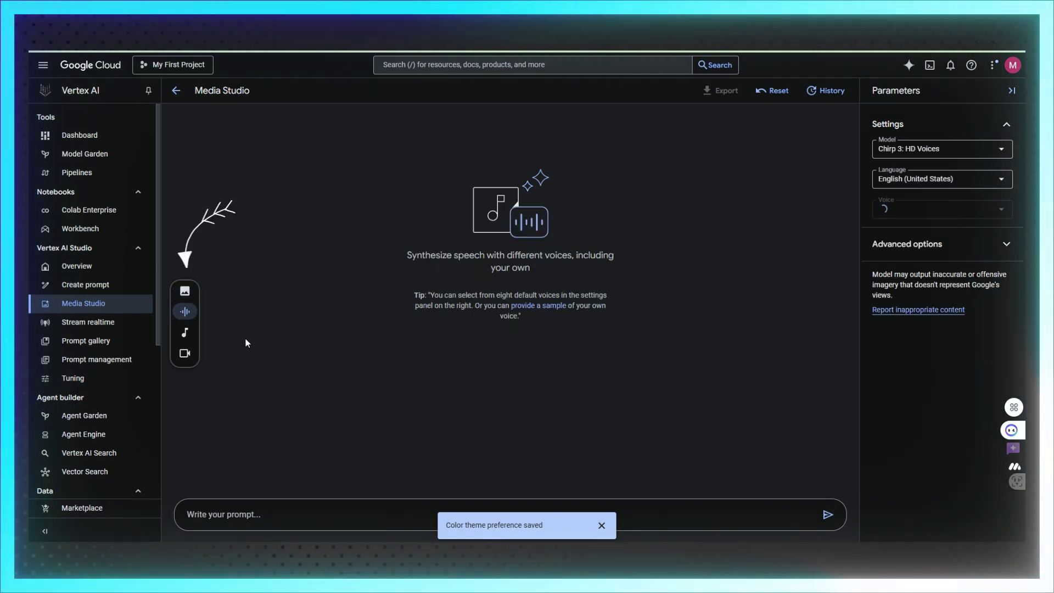
left_click(185, 332)
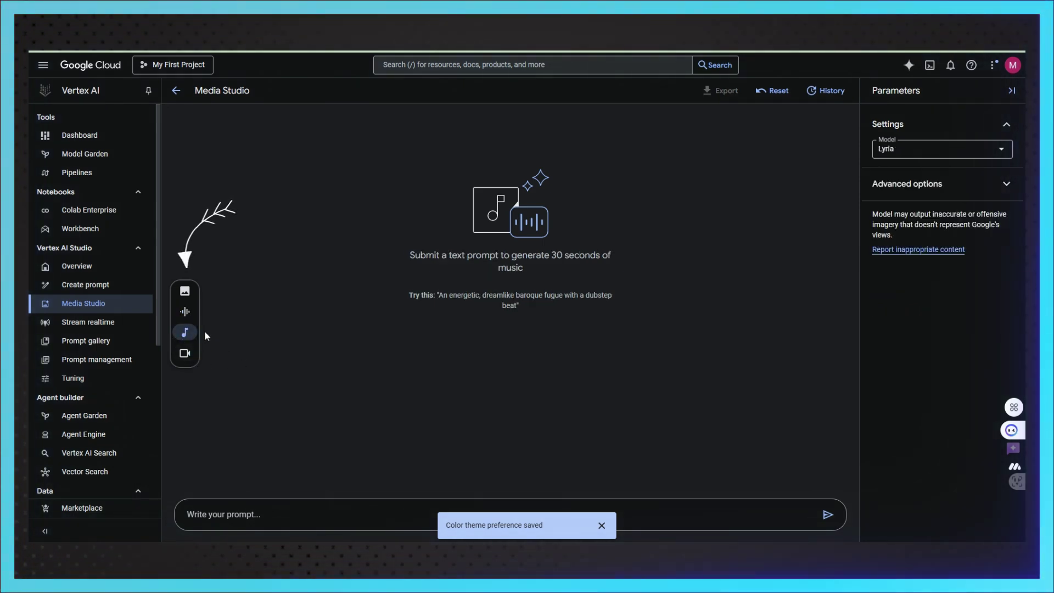
left_click(184, 354)
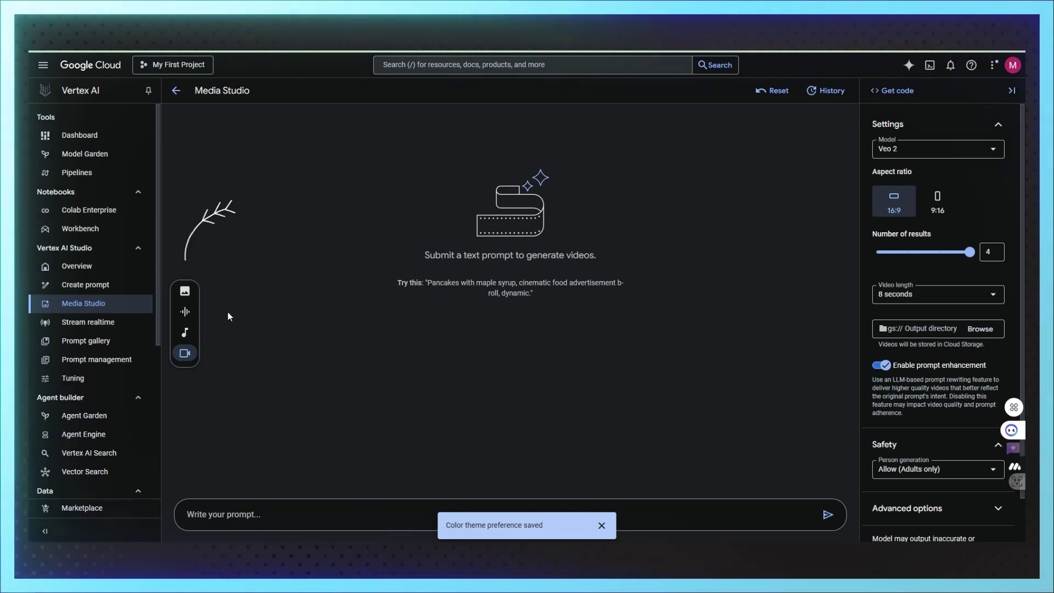
left_click(186, 291)
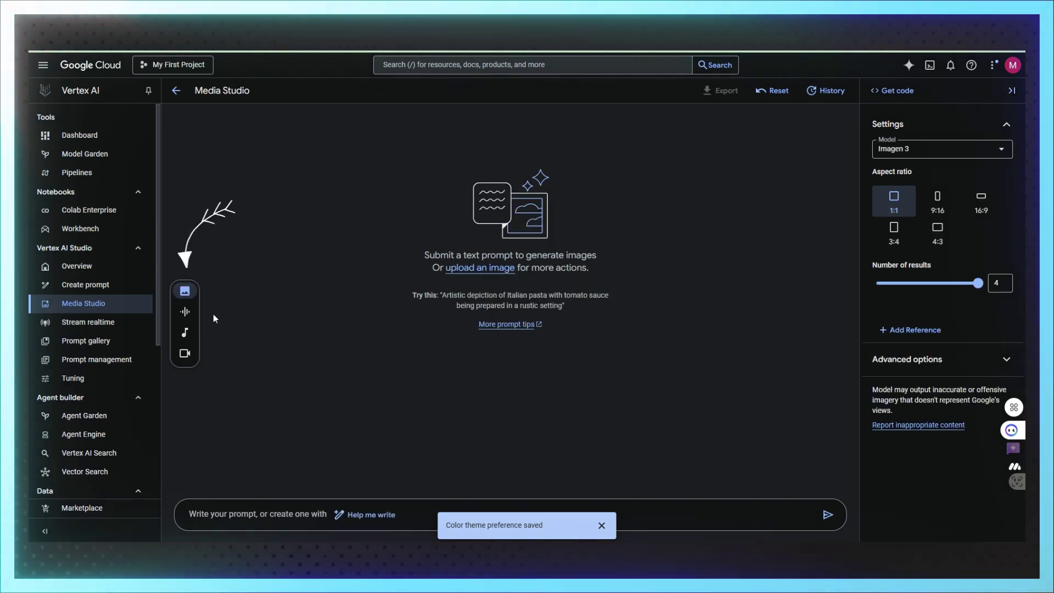
Set the Imagen 3 number of results to 2 and enter a prompt about a man in a black coat facing the sea of Alexandria
left_click(932, 159)
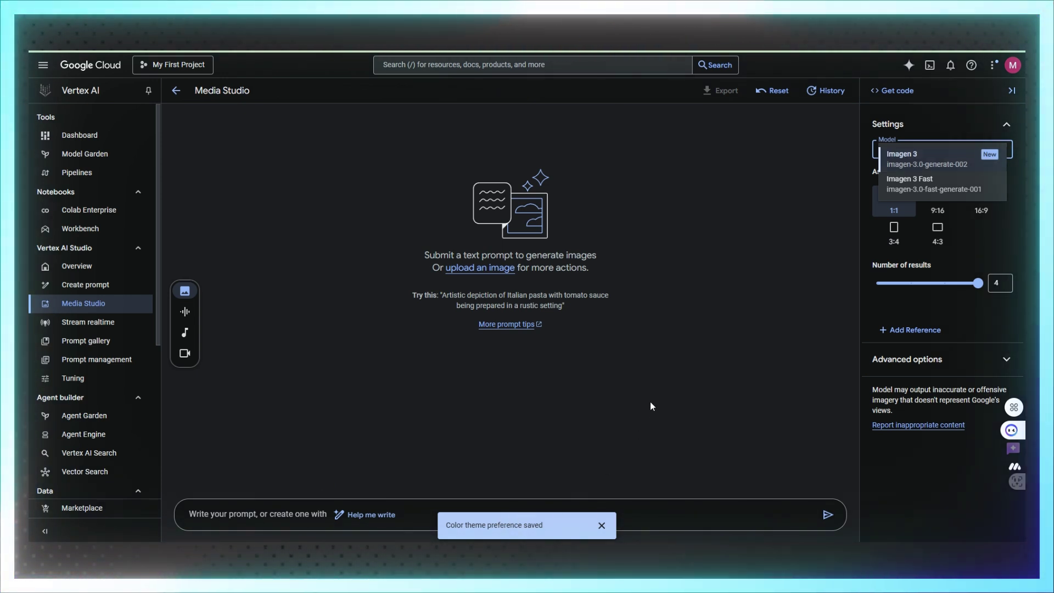
left_click(996, 283)
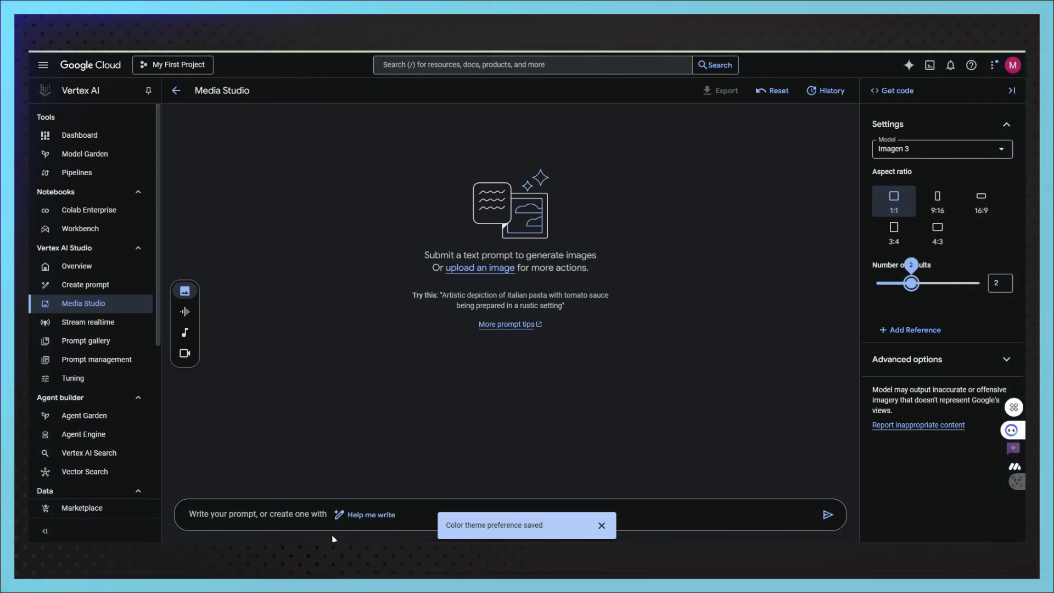
left_click(601, 525)
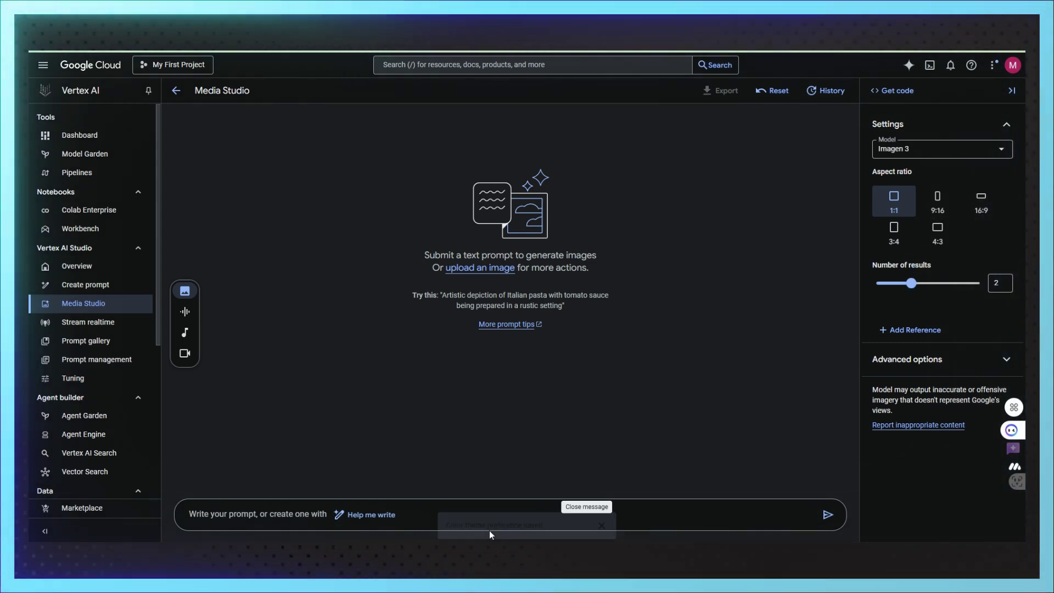
left_click(262, 512)
type("A man in his mid-thirties sits at a table facing the sea of Alexandria. He's wearing a black coat that flutters slightly in the coastal breeze. A warm cup of coffee rests in front of him, its steam rising gently into the crisp air. His eyes sparkle with contentment, and a soft smile plays on his lips — he looks genuinely happy and optimistic, as if savoring both the moment and the promise of a beautiful day ahead.")
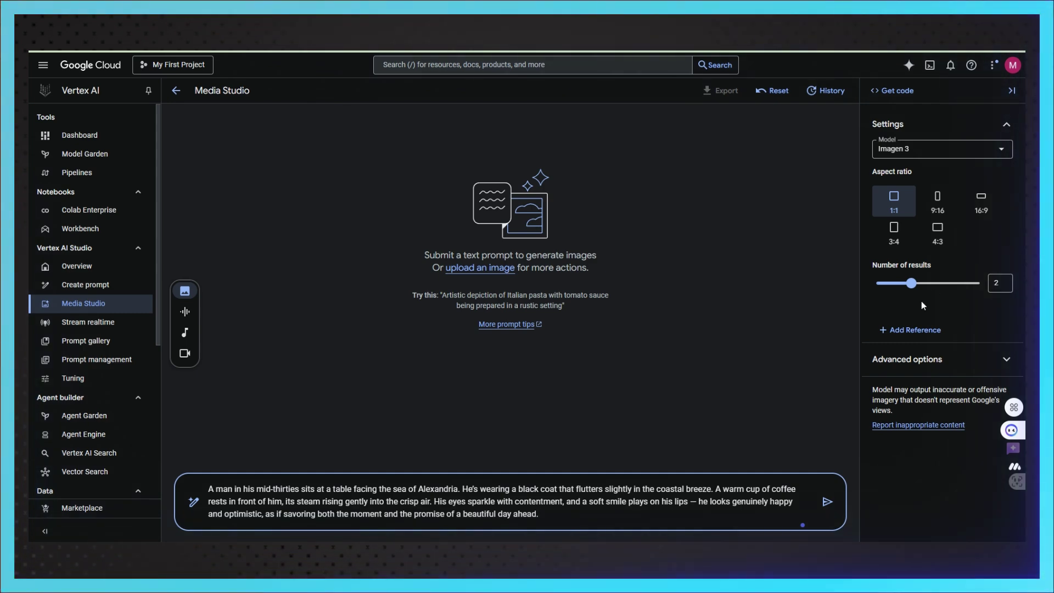
Look over the Add Reference options for image generation and leave them without adding a reference
left_click(884, 332)
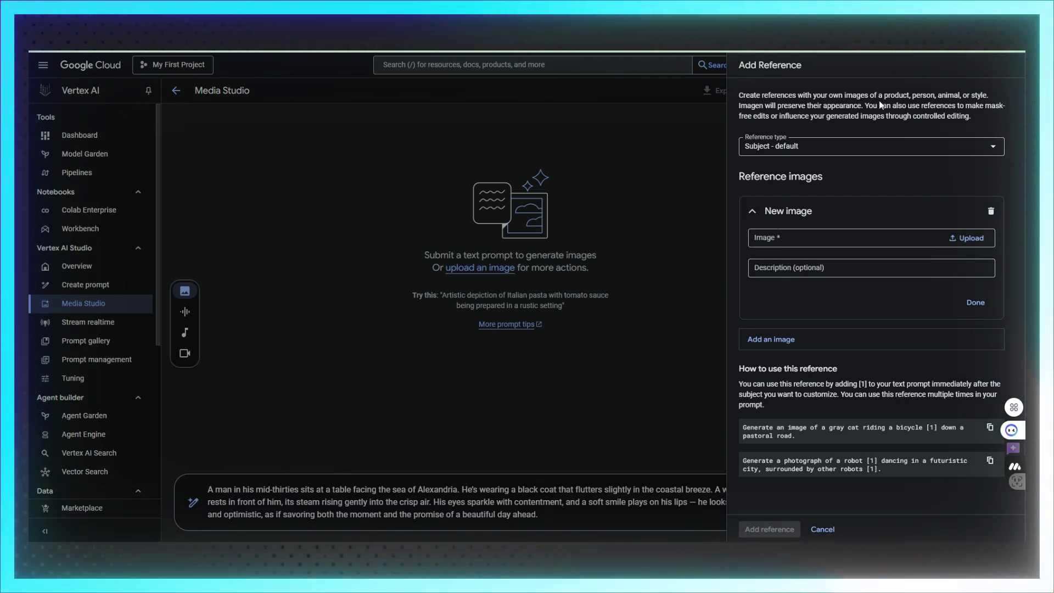
left_click_drag(883, 96, 913, 104)
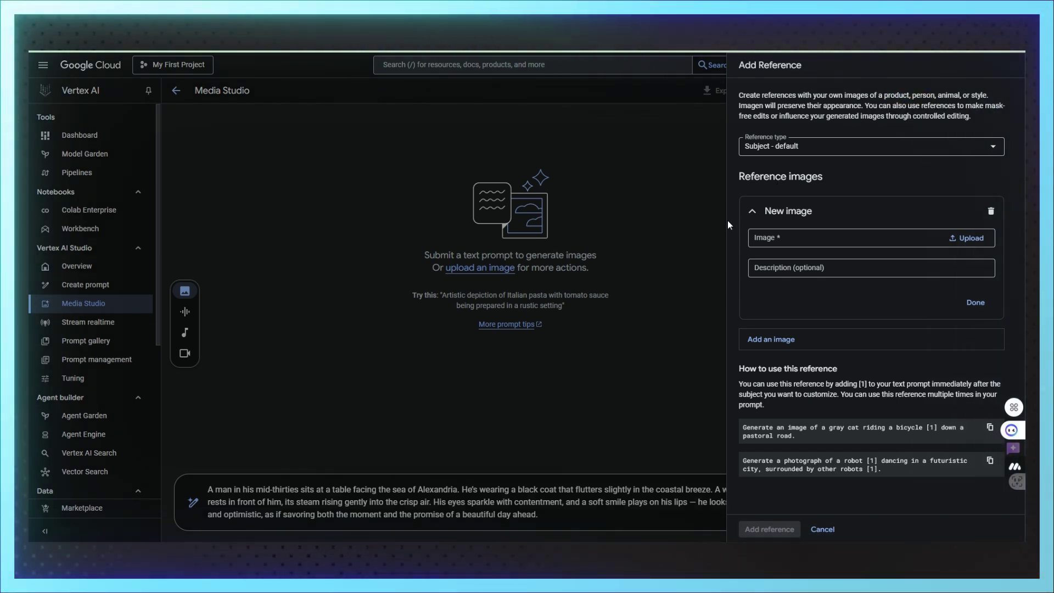
left_click(686, 321)
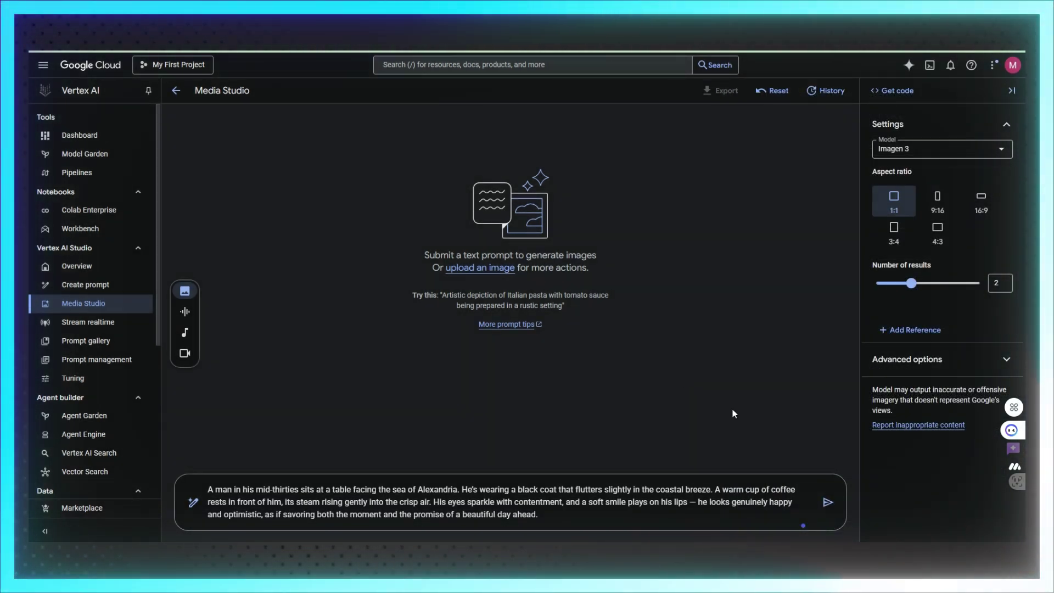
Examine the advanced image options and the model choices, keeping Imagen 3 selected
left_click(1006, 359)
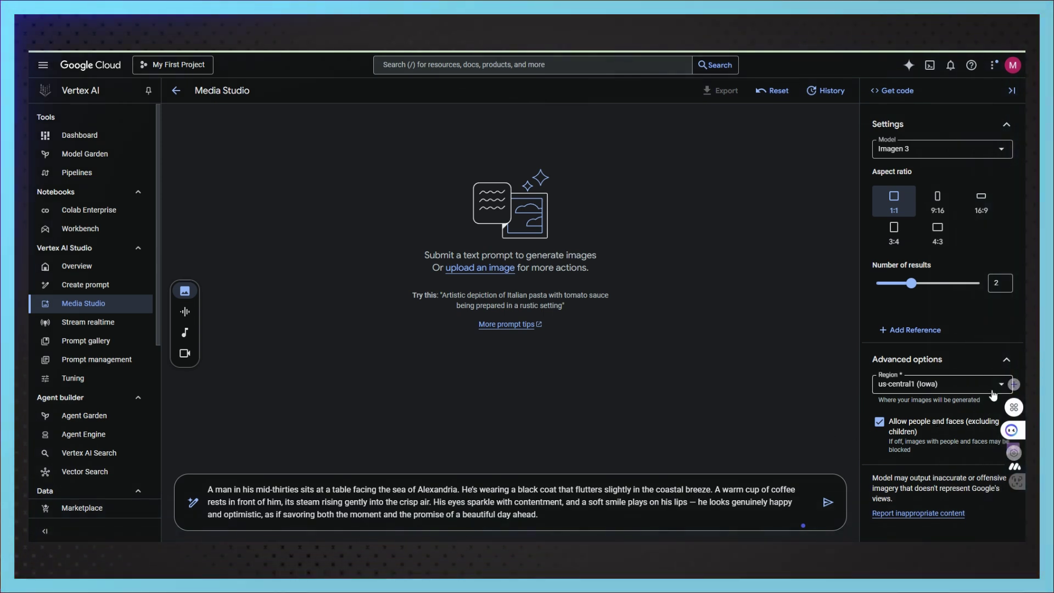
left_click(1007, 362)
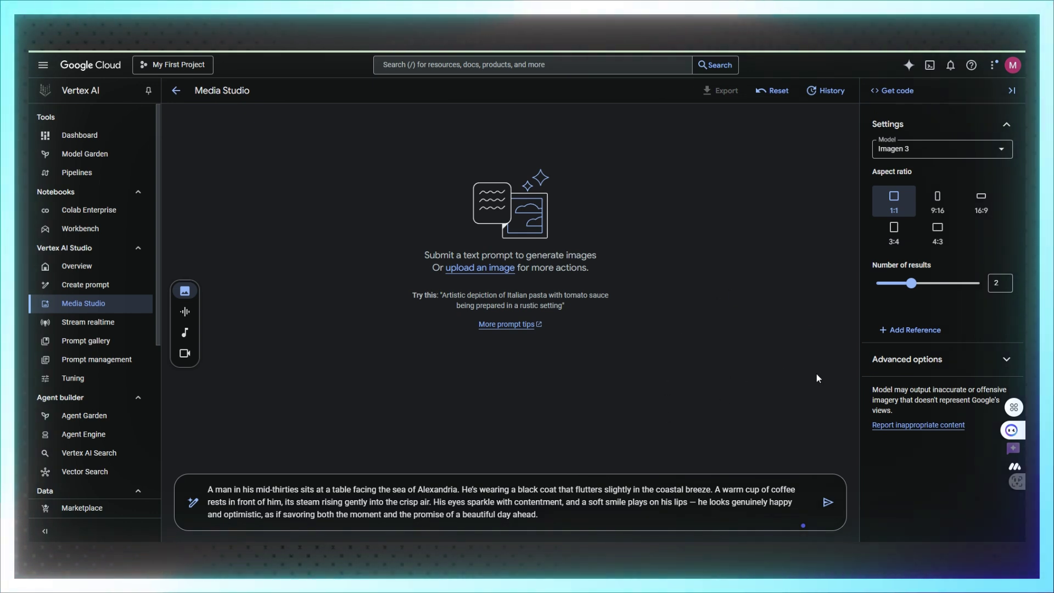
left_click(950, 149)
left_click(952, 153)
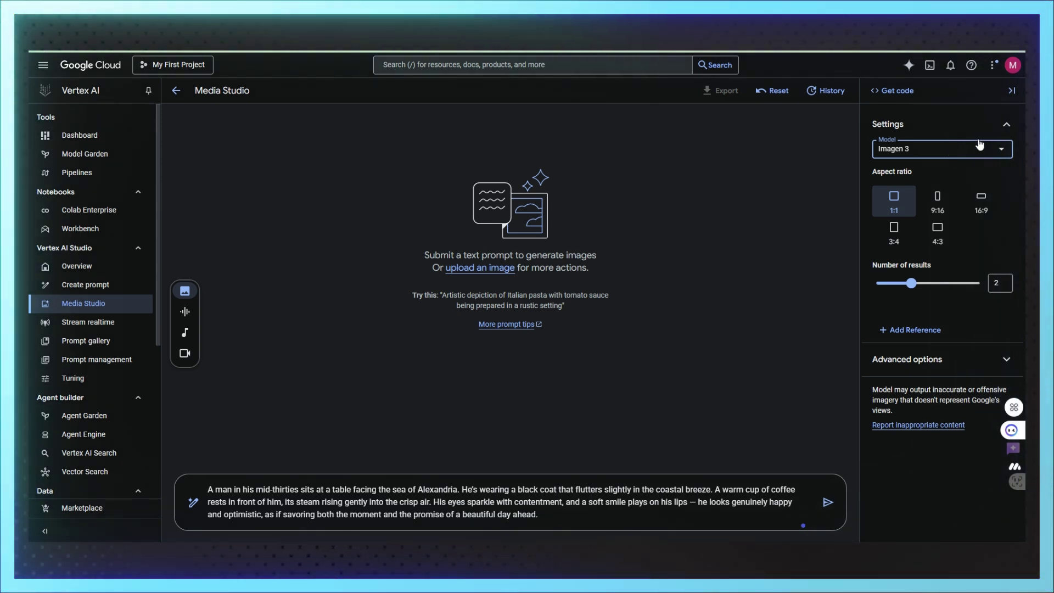
Generate the images from the Alexandria prompt and export them to the local drive
left_click(827, 505)
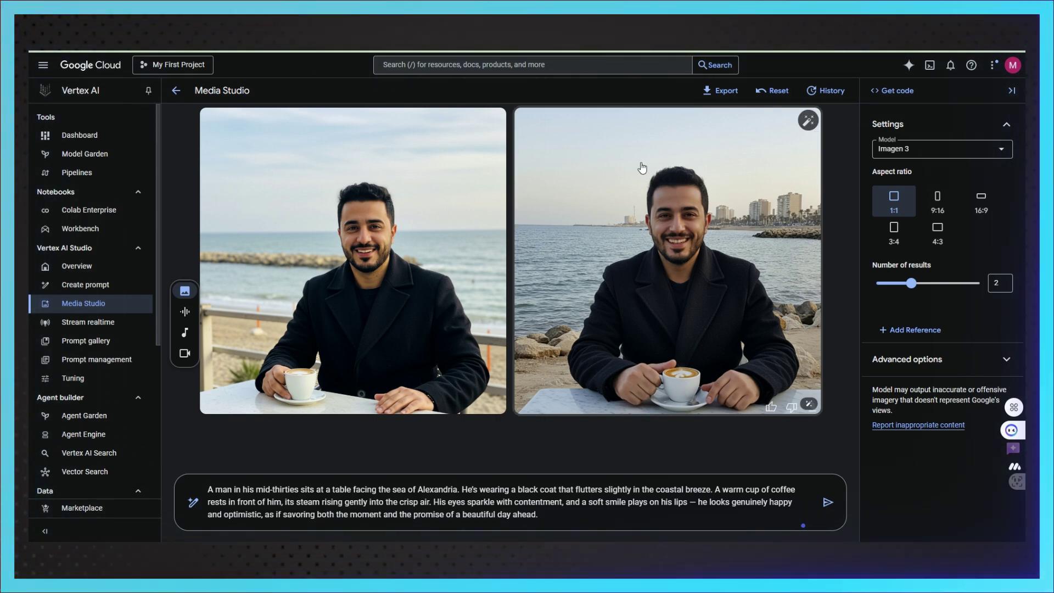
left_click(709, 93)
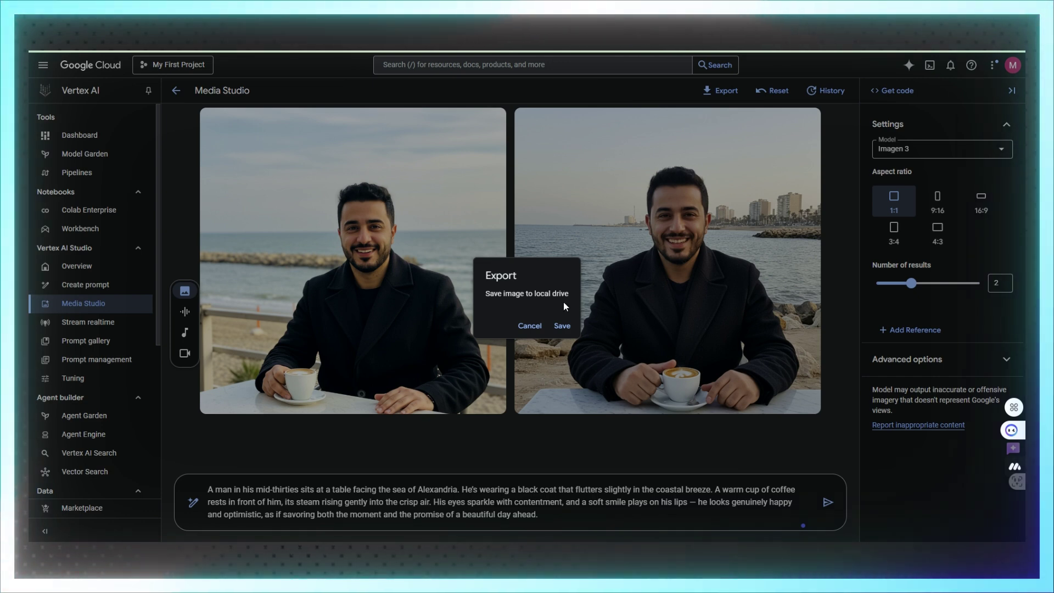
left_click(563, 328)
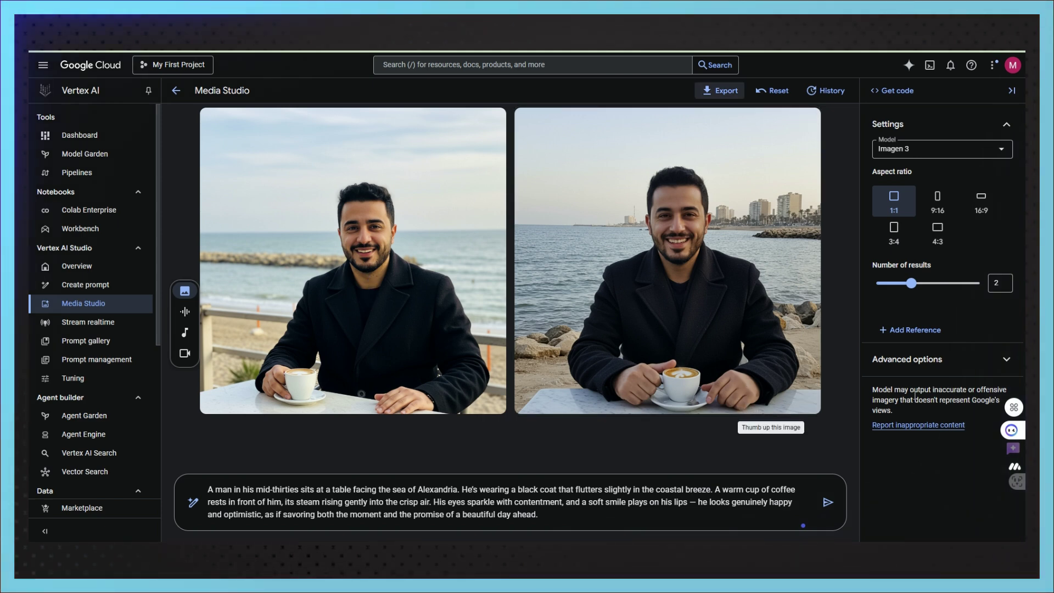
mouse_move(767, 332)
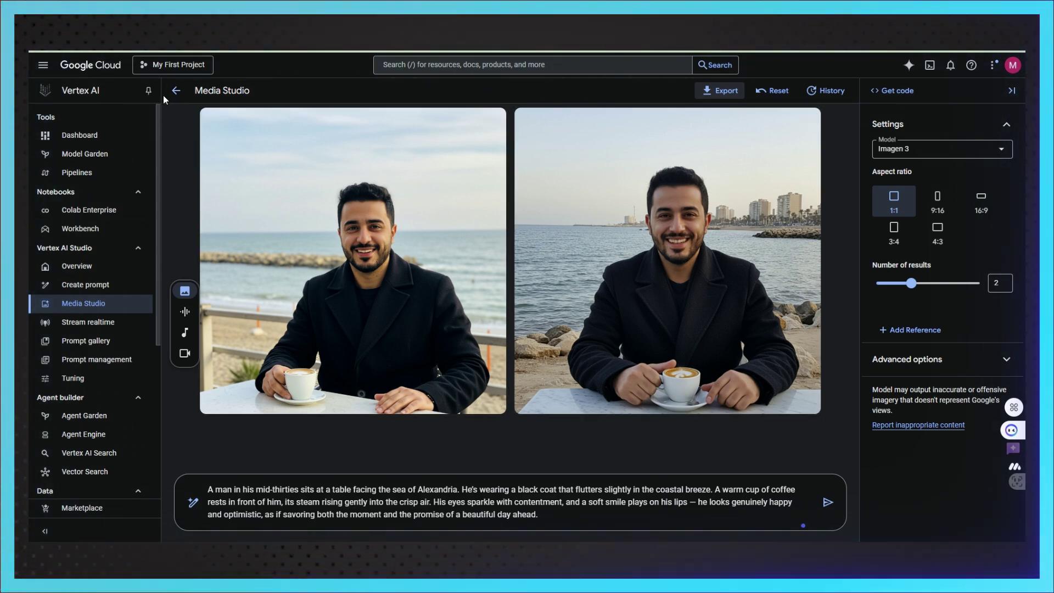
Switch to speech synthesis with Chirp 3: HD Voices, set the language to Arabic and show the advanced options
left_click(185, 312)
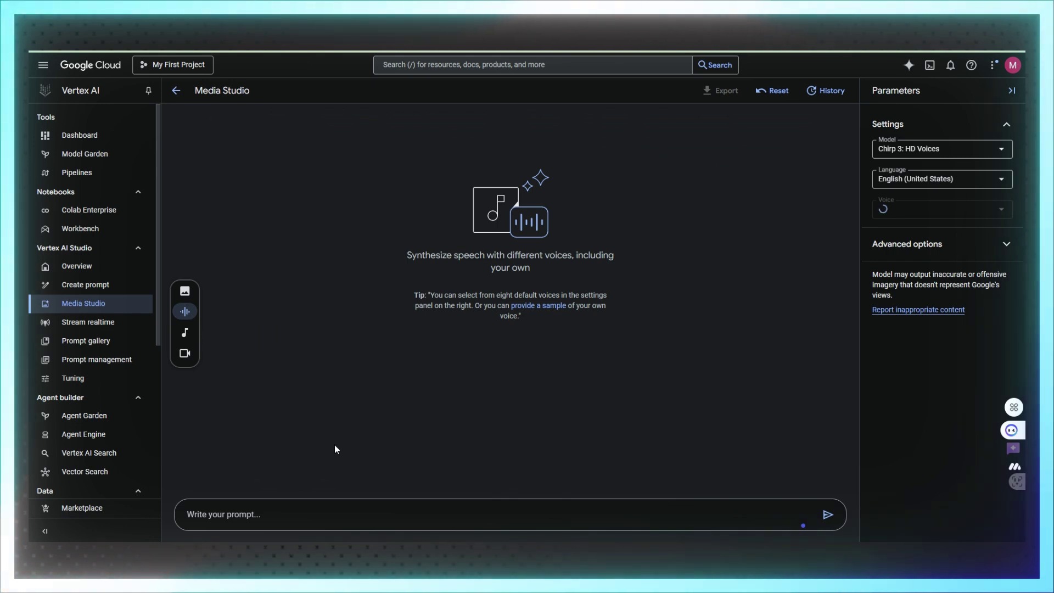
left_click(1001, 181)
scroll(930, 278, "down", 5)
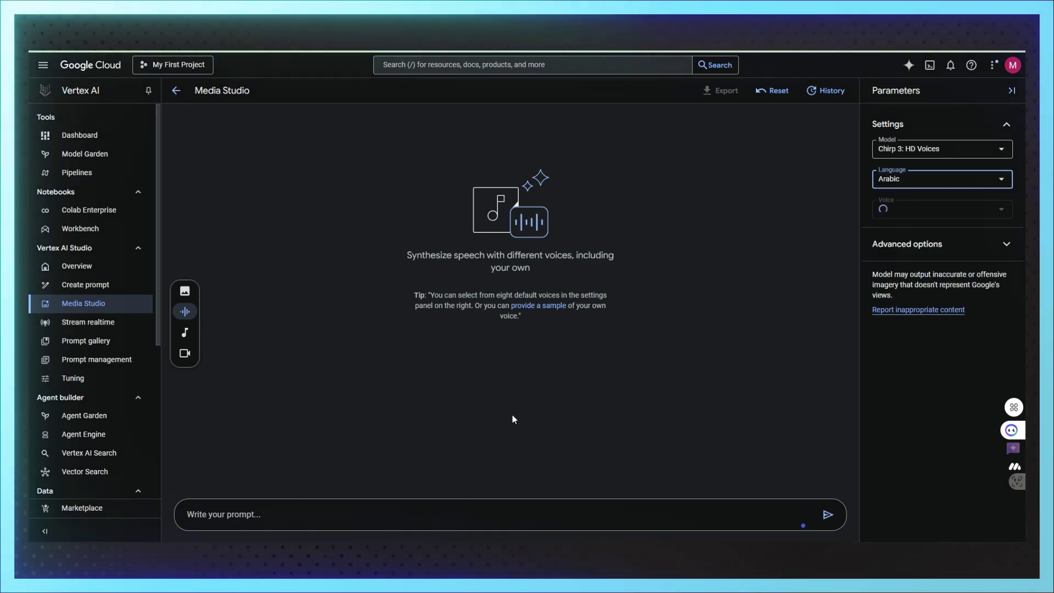
left_click(1002, 154)
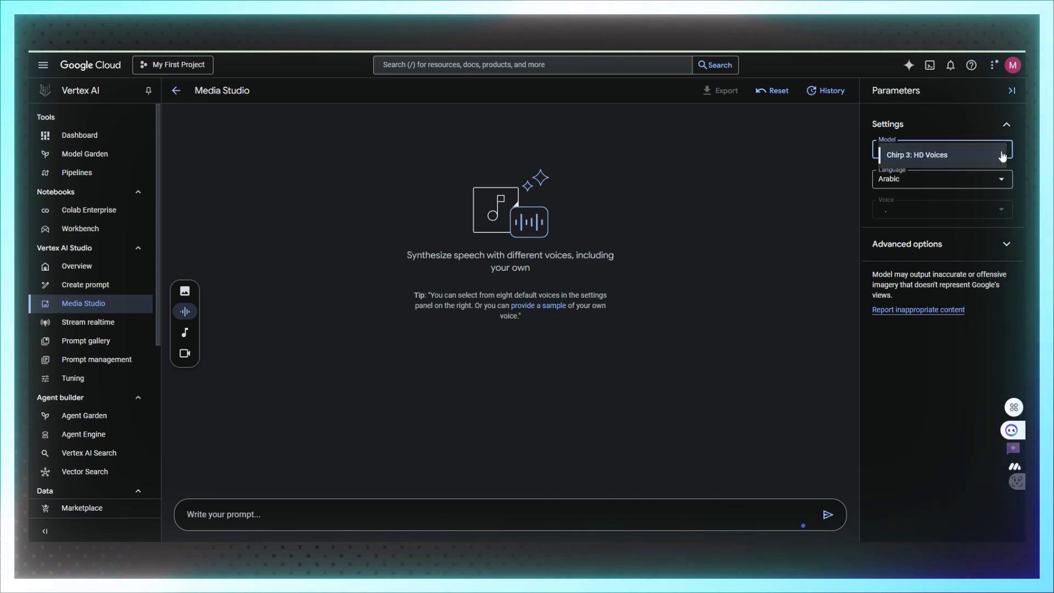
left_click(1002, 155)
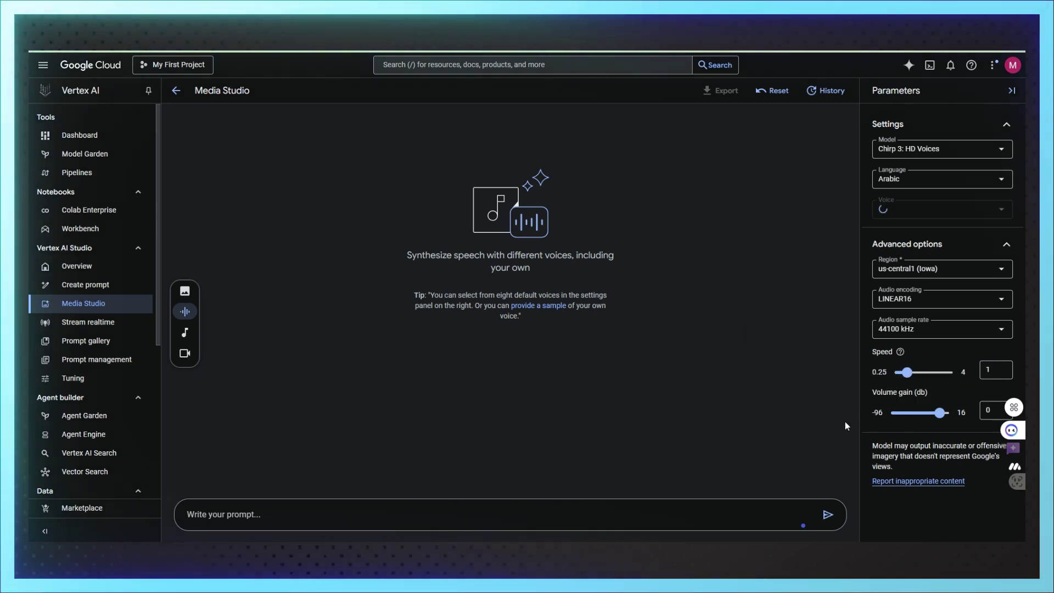
Paste the Arabic text about living in nature as the speech prompt and submit it for synthesis
left_click(300, 516)
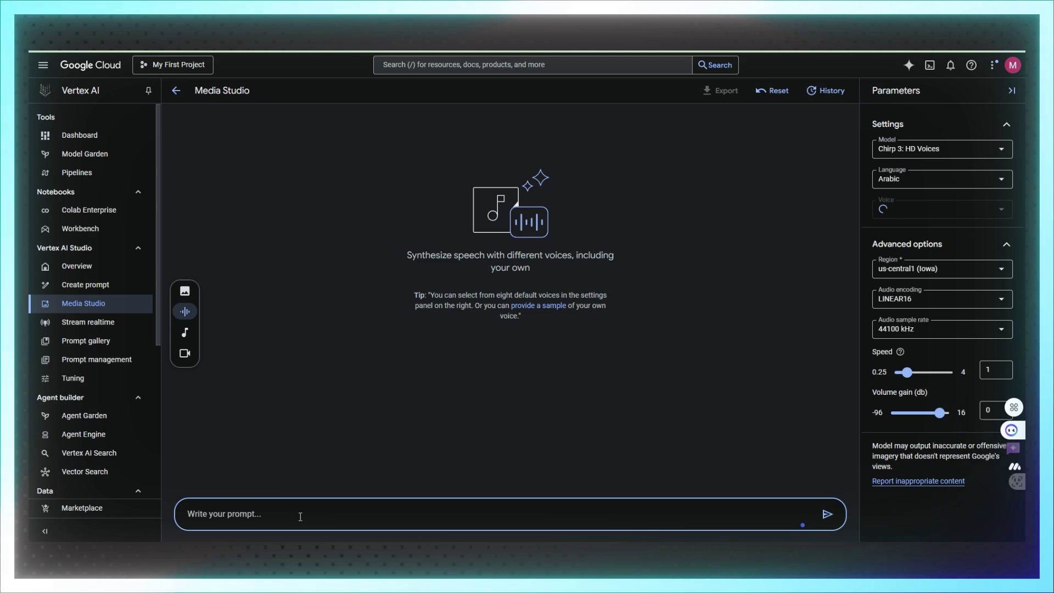
key("ctrl+v")
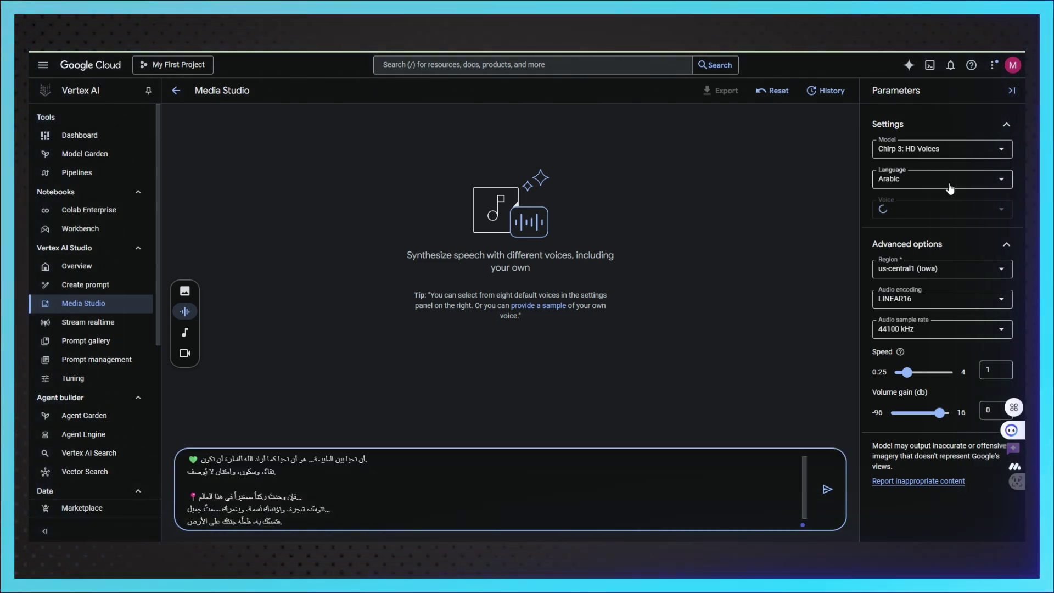
left_click(999, 209)
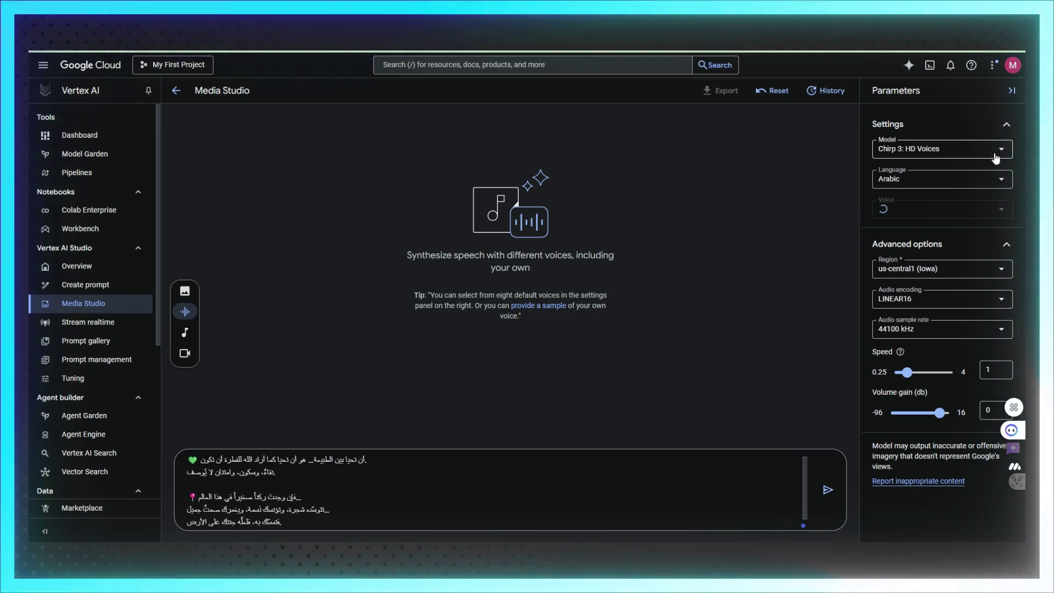
scroll(336, 517, "down", 1)
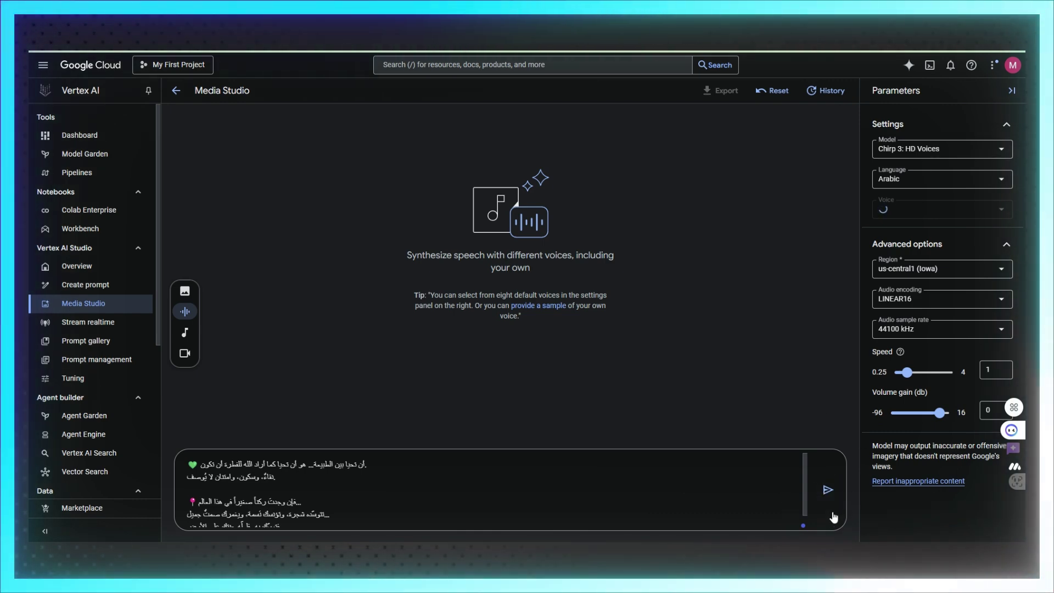
left_click(827, 489)
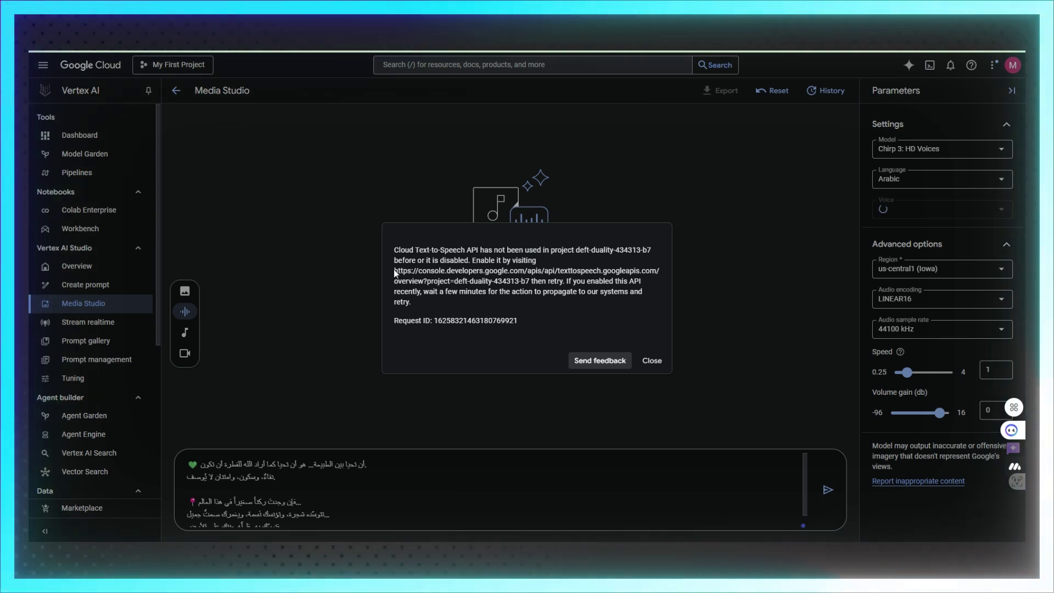
Go to the API address given in the error message and enable the Cloud Text-to-Speech API for the project
left_click_drag(395, 272, 637, 281)
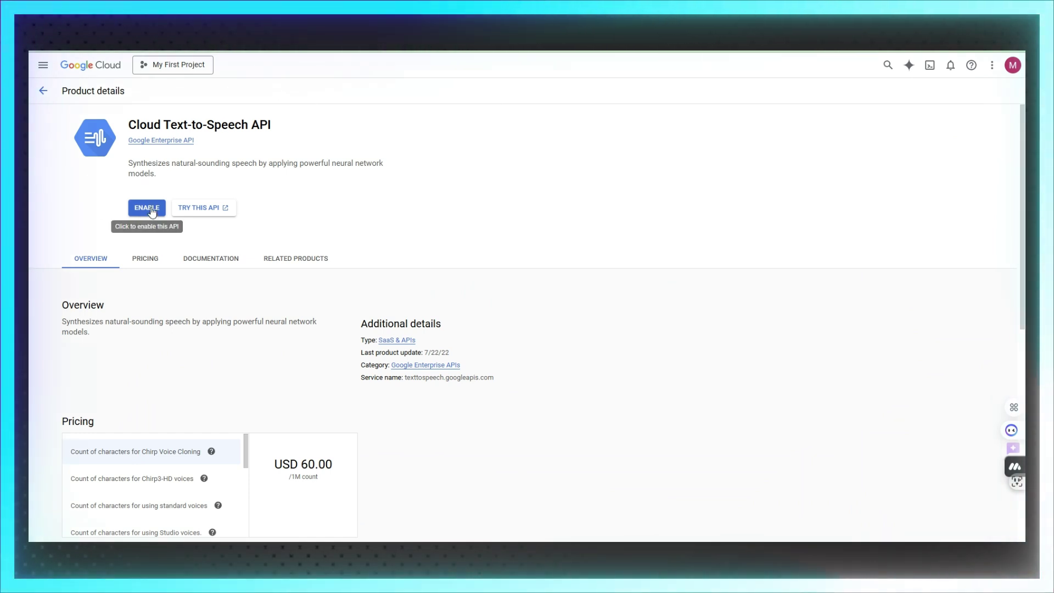
left_click(152, 212)
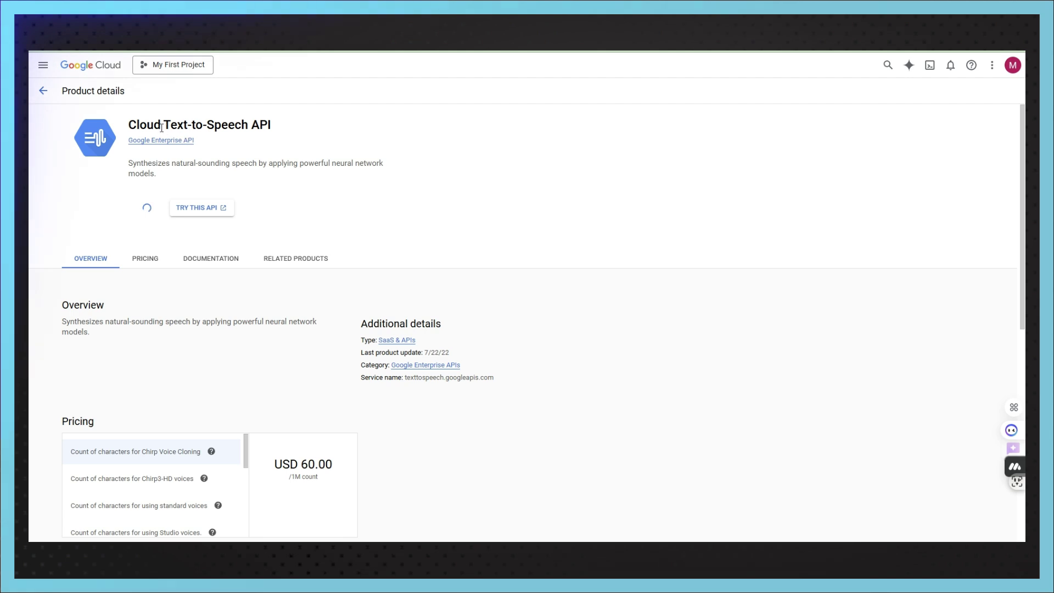
left_click_drag(281, 139, 163, 124)
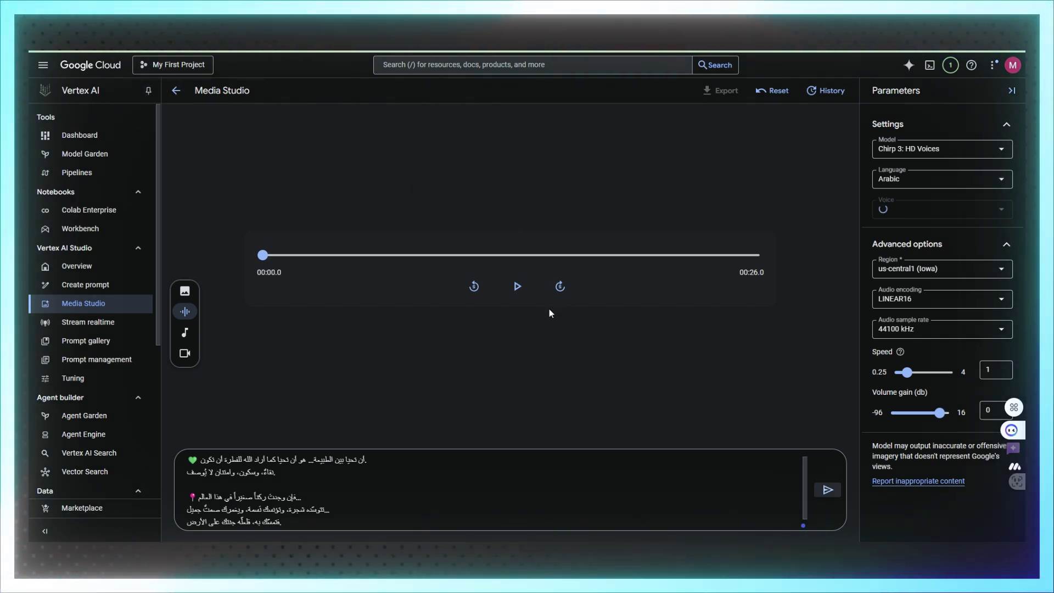
Play the generated Arabic speech
left_click(517, 289)
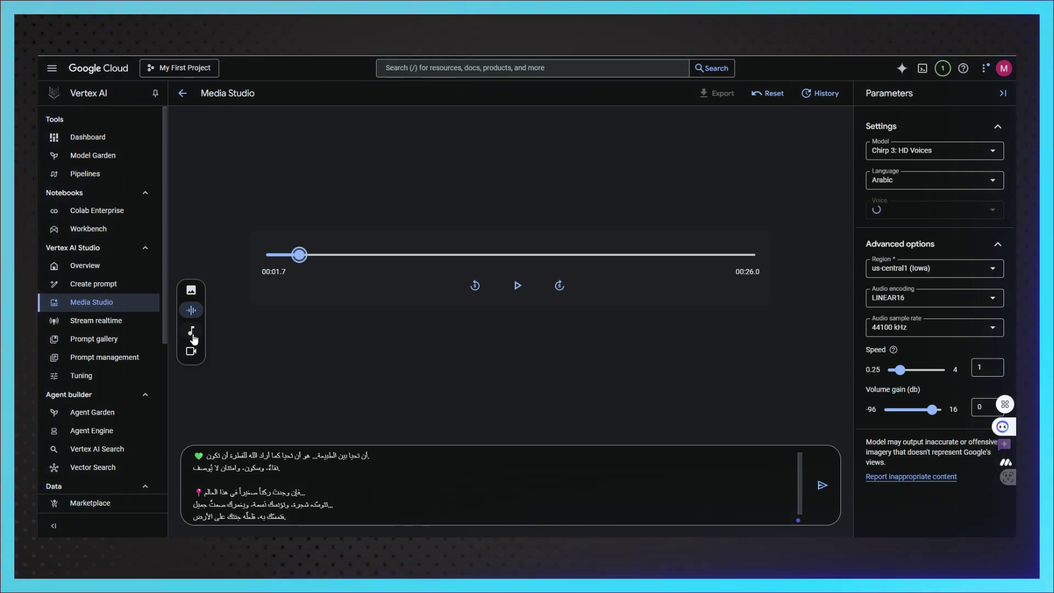
Switch to Veo 2 video generation, set the number of results to 2, and enter the prompt about a man gazing at the pyramids of Giza
left_click(191, 351)
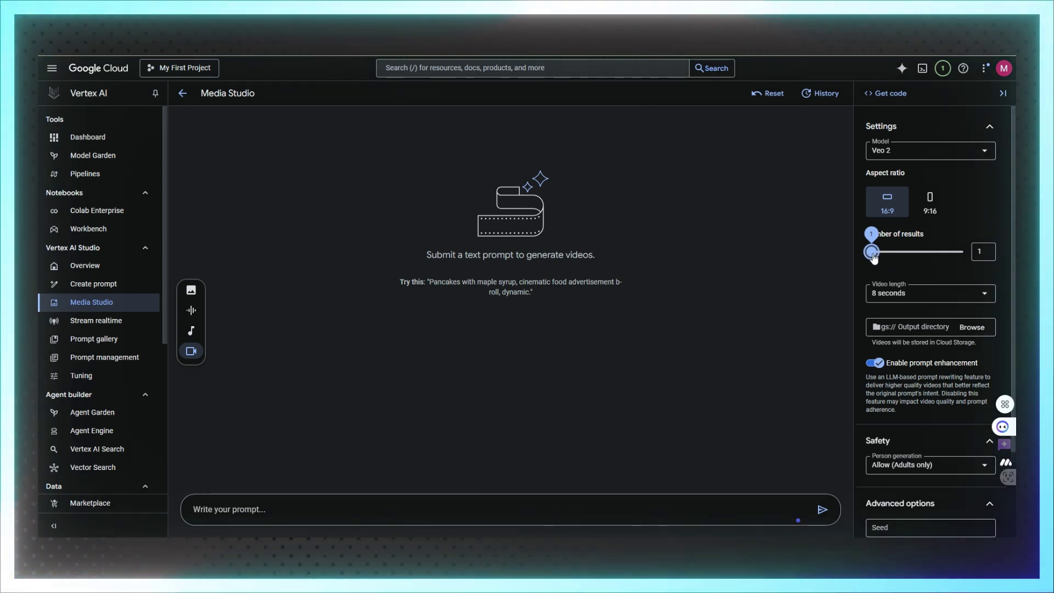
left_click_drag(880, 257, 903, 254)
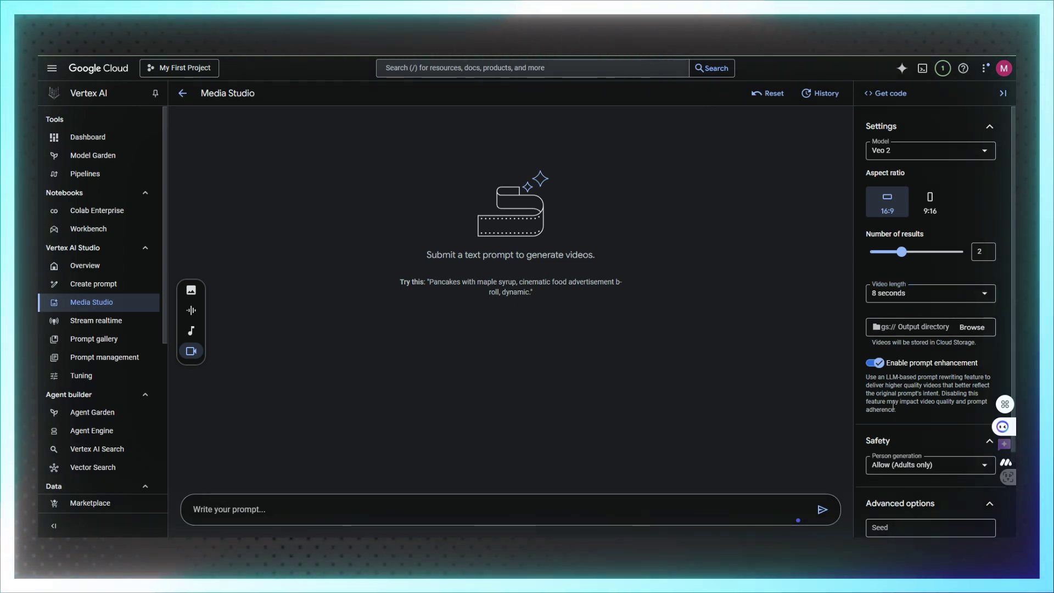
scroll(900, 393, "down", 2)
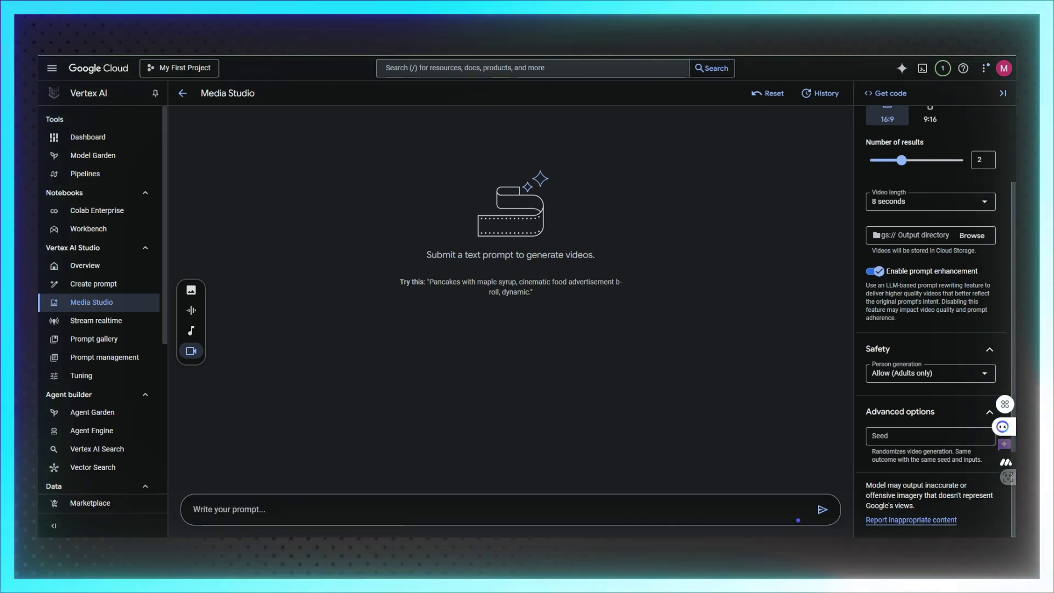
left_click(582, 509)
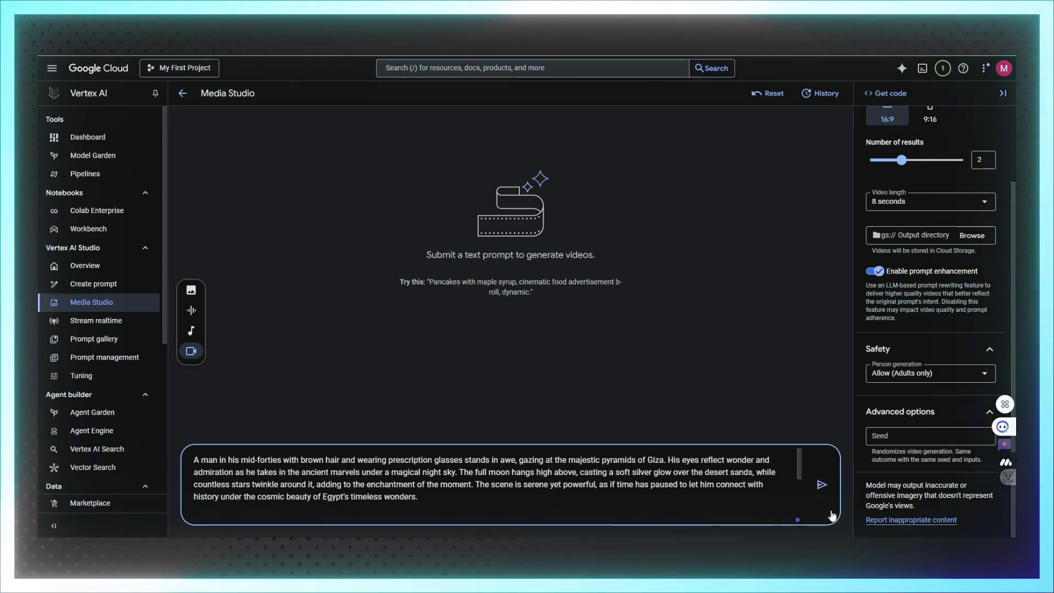
Generate the two pyramids of Giza videos from the entered prompt and download the second result after previewing it
left_click(822, 488)
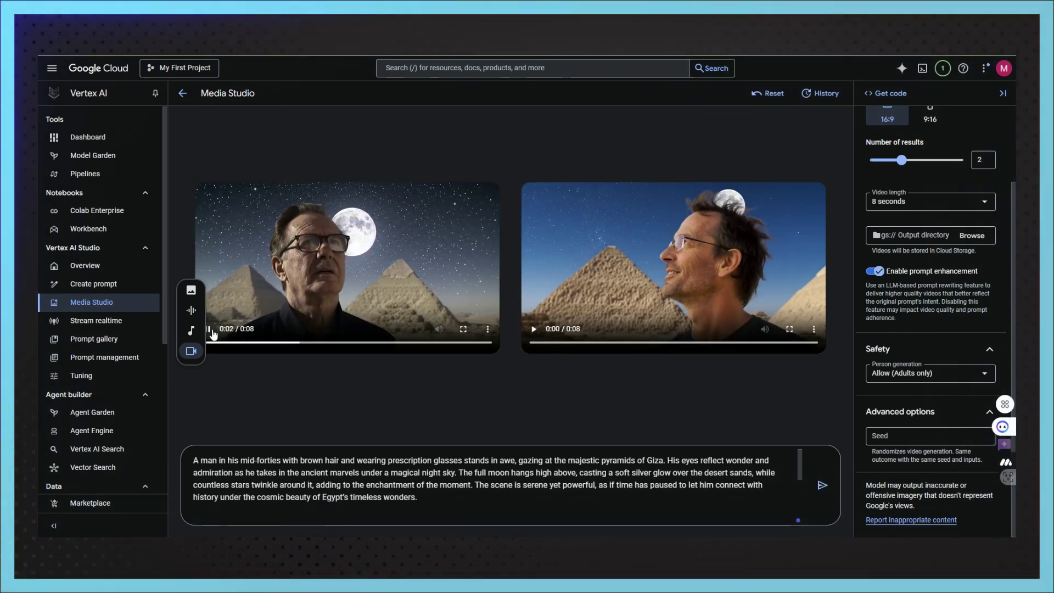
left_click(533, 329)
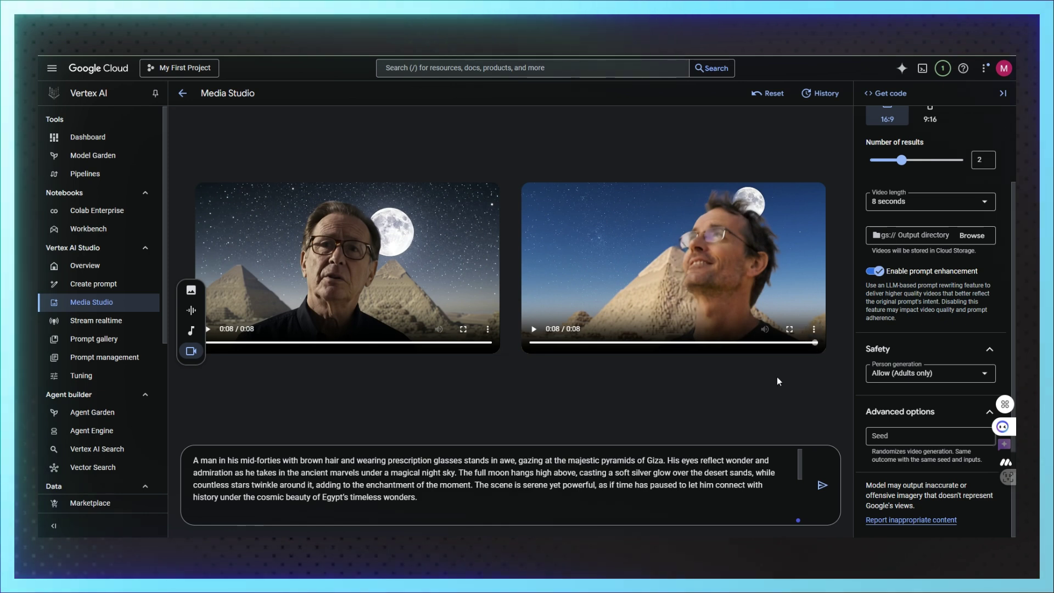
left_click(813, 329)
left_click(765, 303)
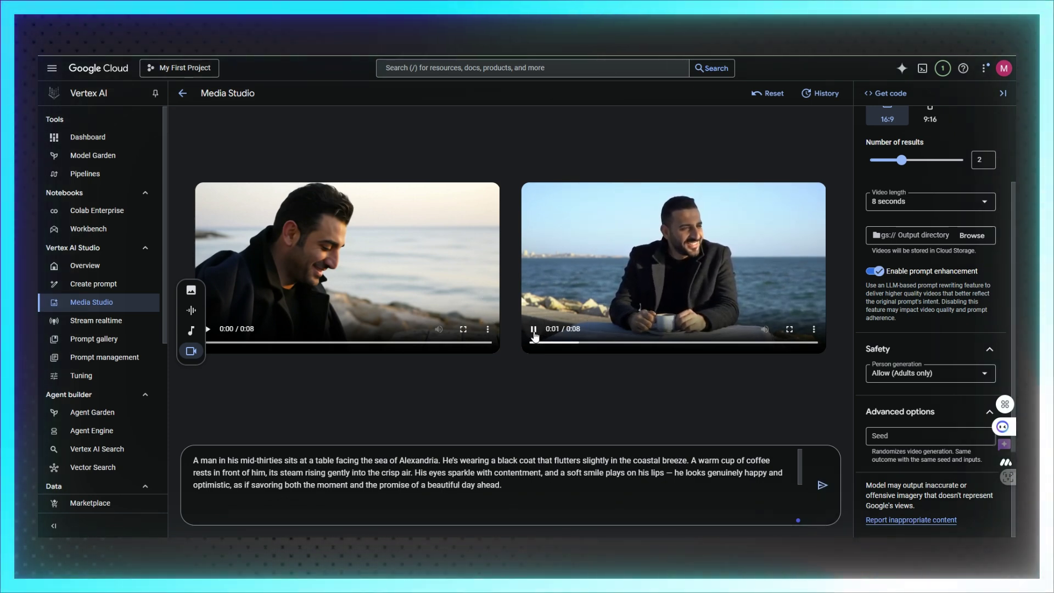
Play both generated videos of the man by the sea of Alexandria and open the second video's download and playback options
left_click(208, 331)
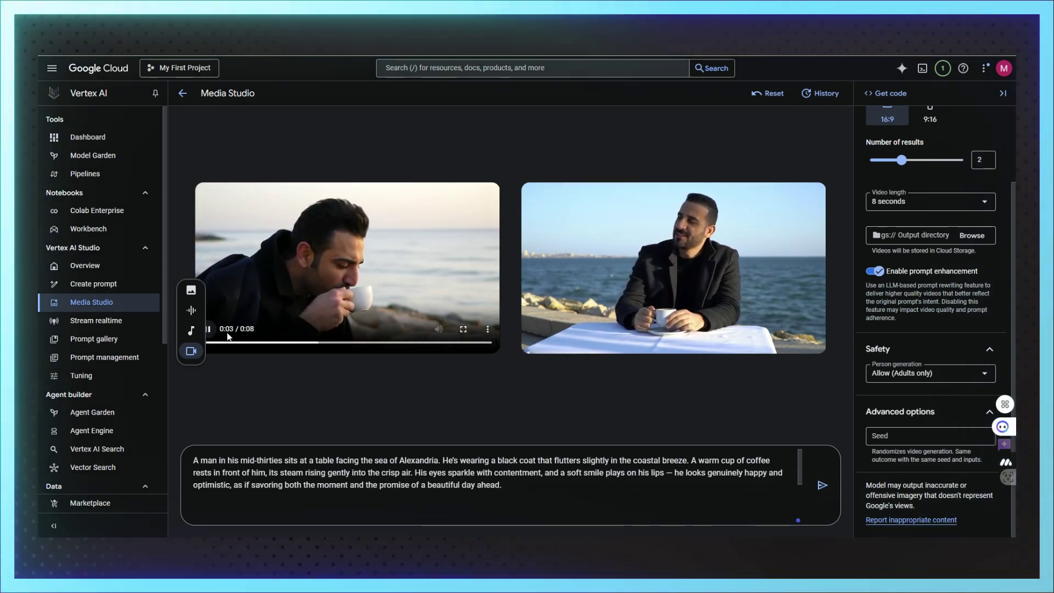
left_click(534, 329)
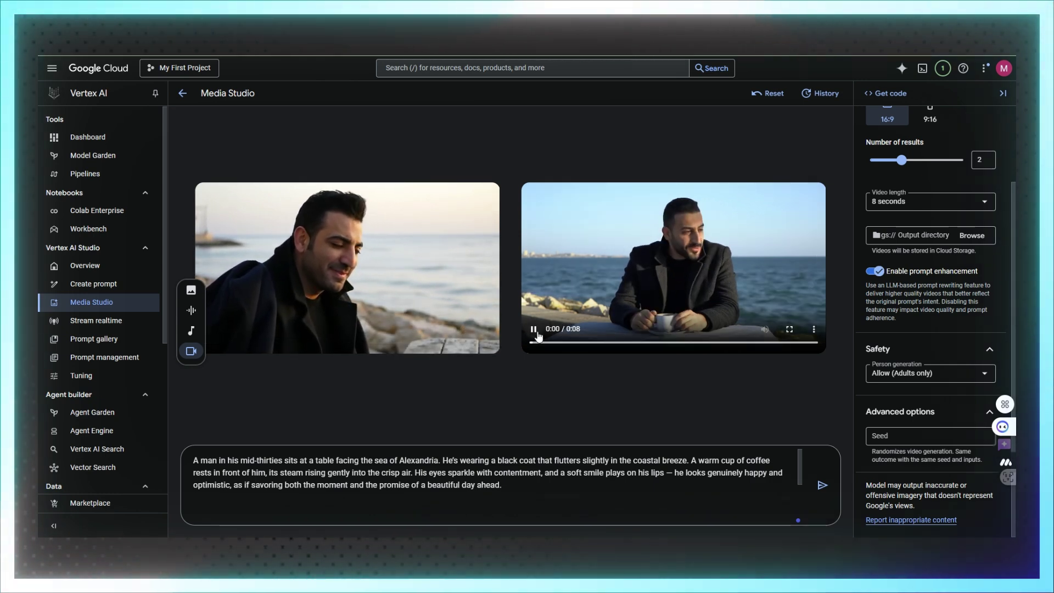
left_click(534, 330)
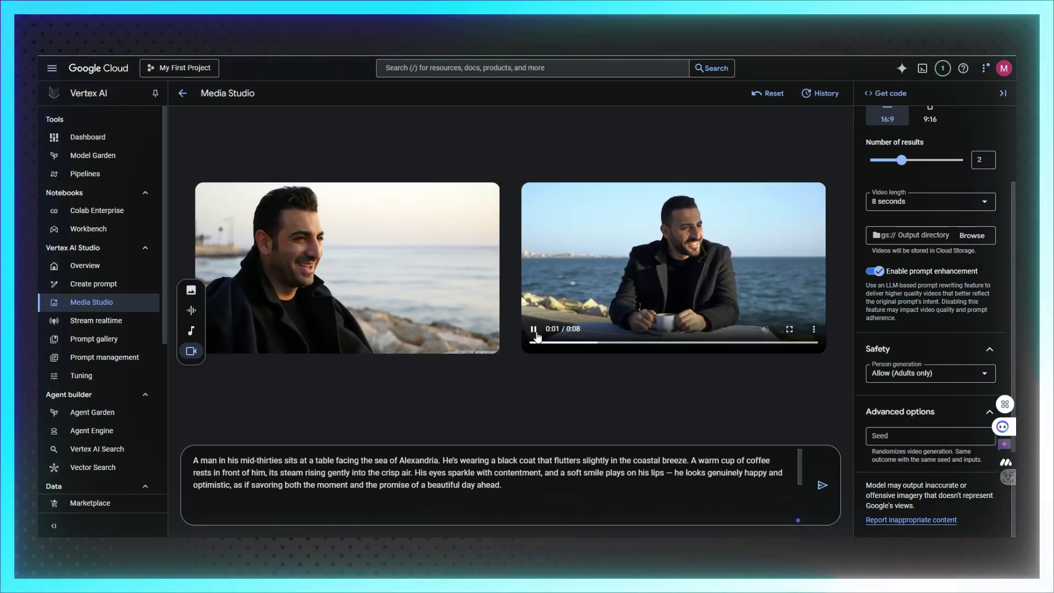
left_click(814, 329)
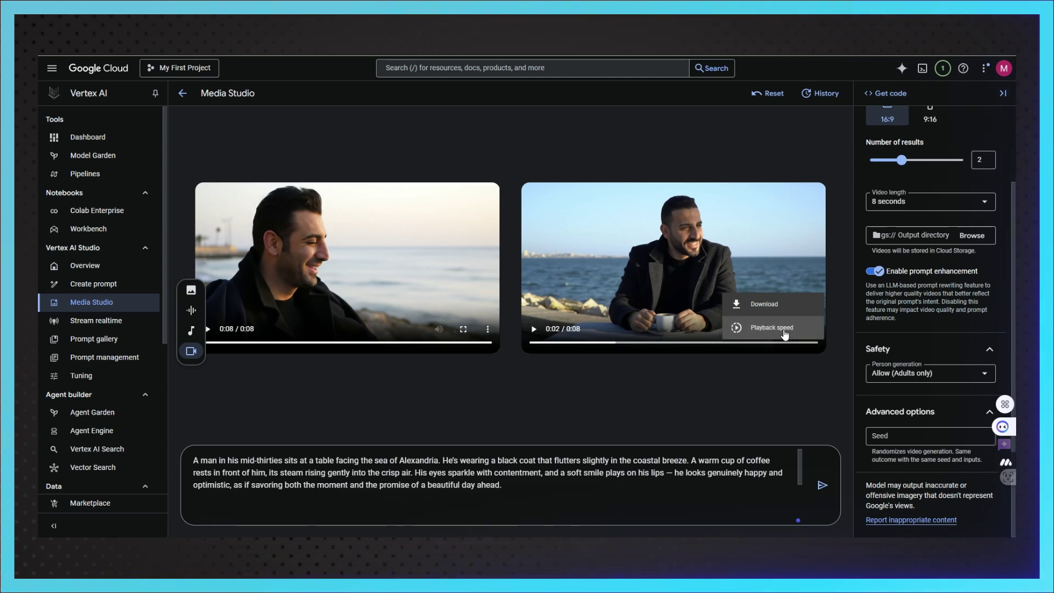